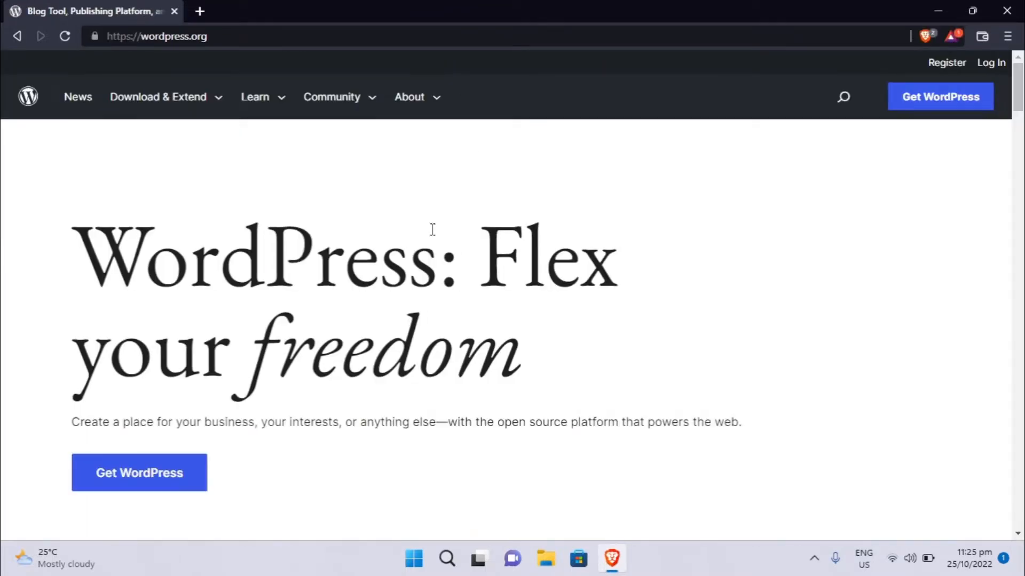
# Download WordPress 6.0.3 from wordpress.org and save the wordpress-6.0.3 zip file in the Downloads folder
pyautogui.click(140, 483)
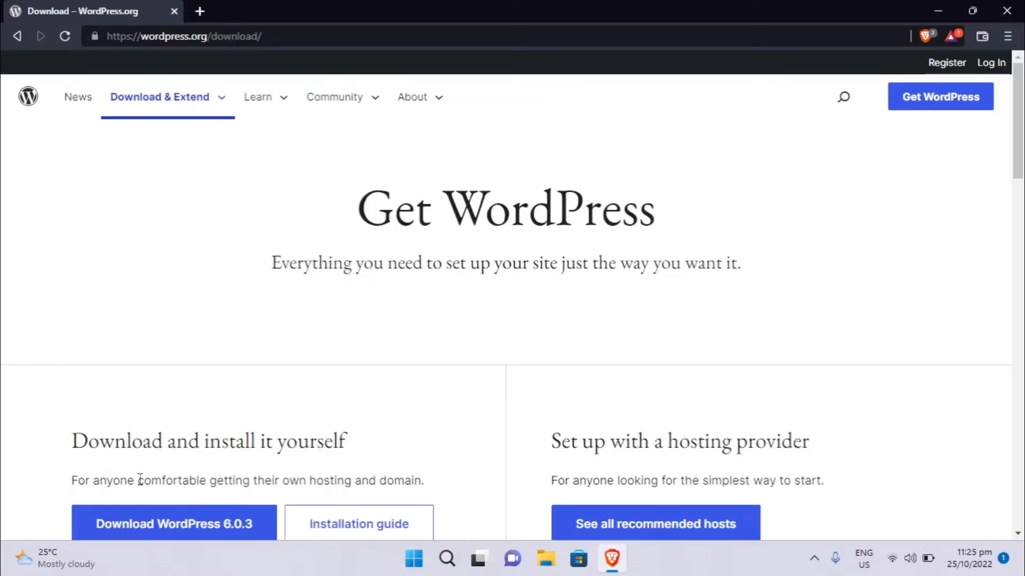
pyautogui.scroll(-1, 406, 356)
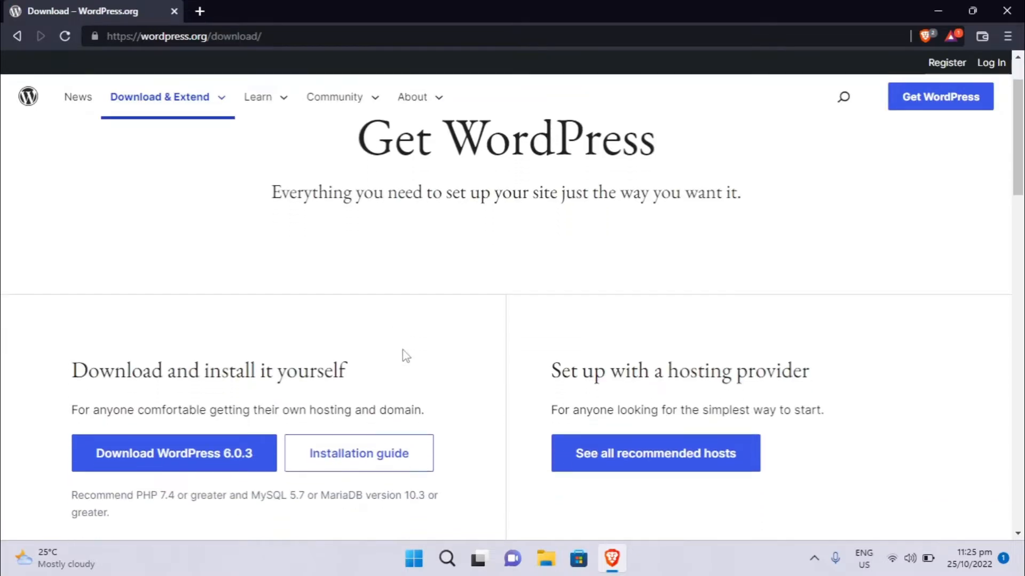
pyautogui.click(190, 459)
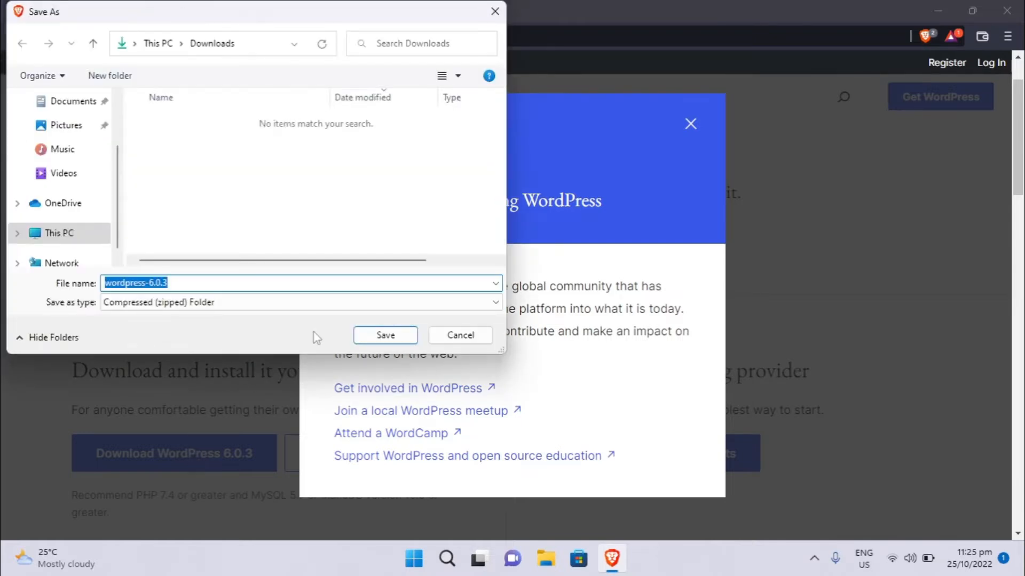
pyautogui.click(385, 336)
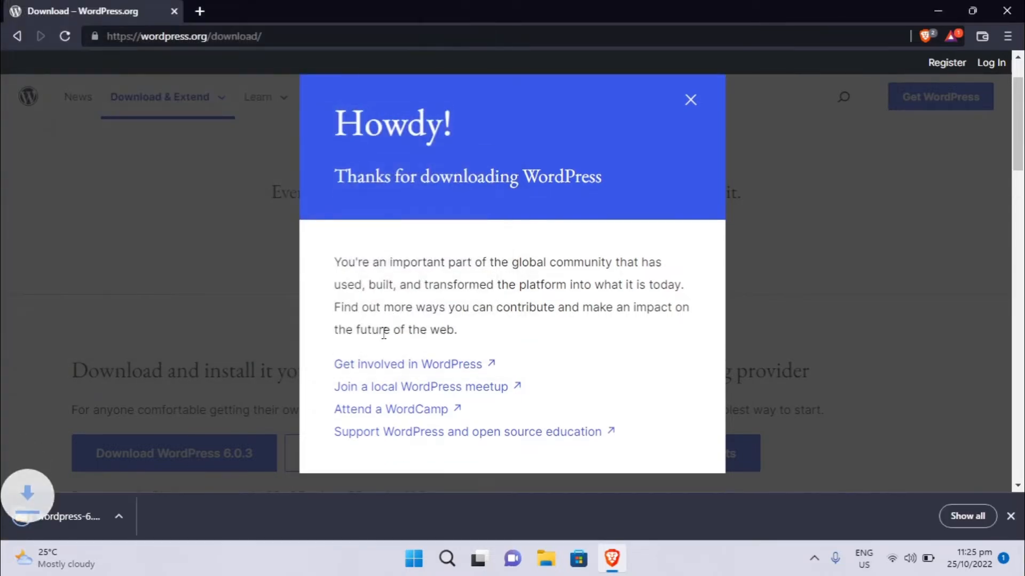
# Show the downloaded wordpress-6.0.3 archive in the Downloads folder and start extracting all its files
pyautogui.click(90, 527)
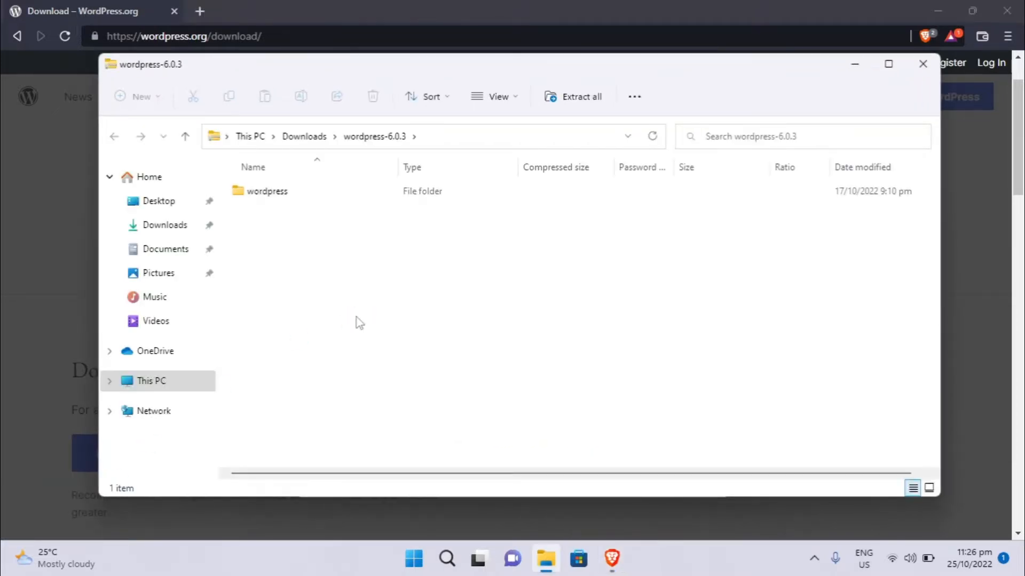
pyautogui.click(304, 137)
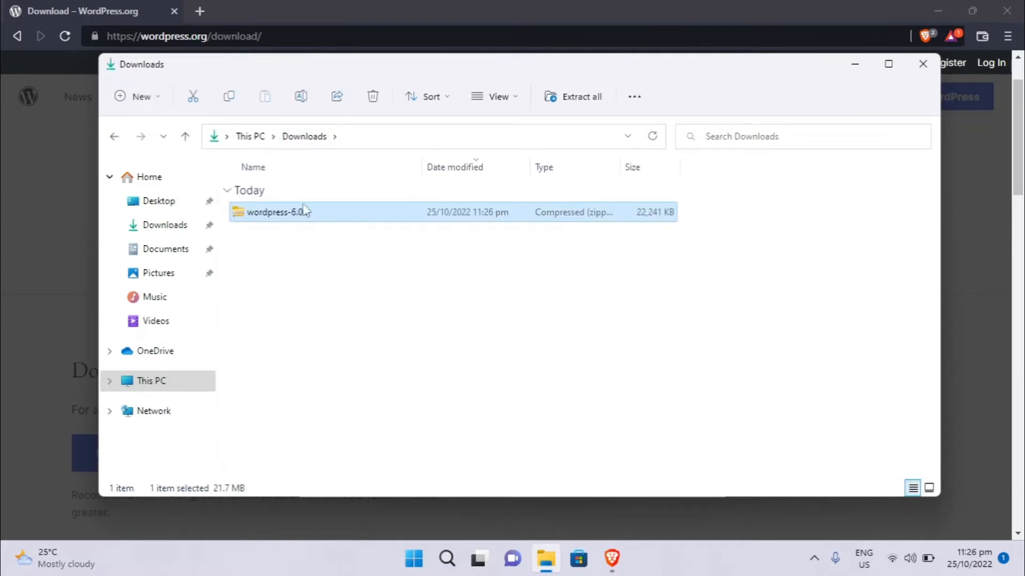
pyautogui.rightClick(302, 217)
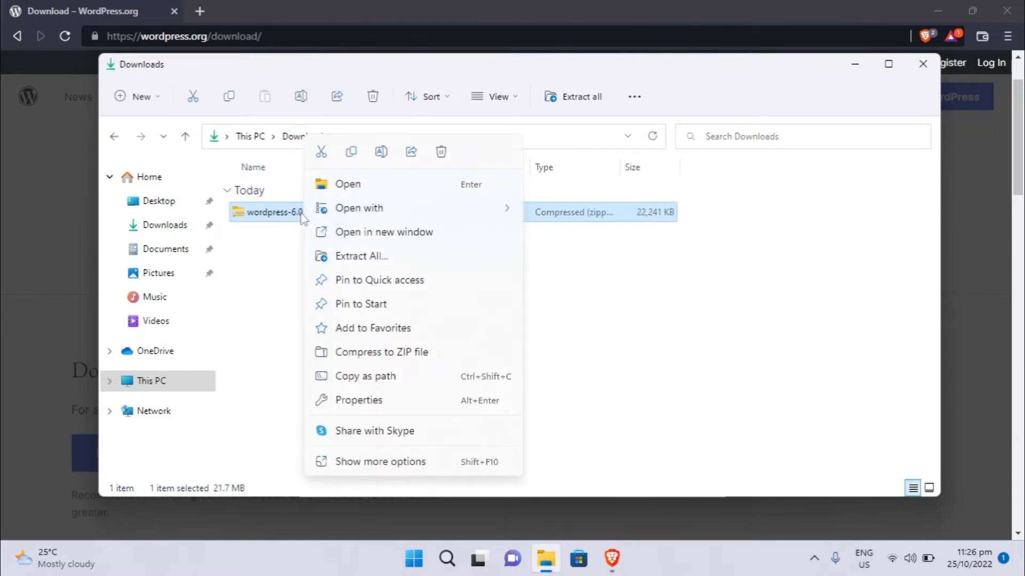
pyautogui.click(376, 257)
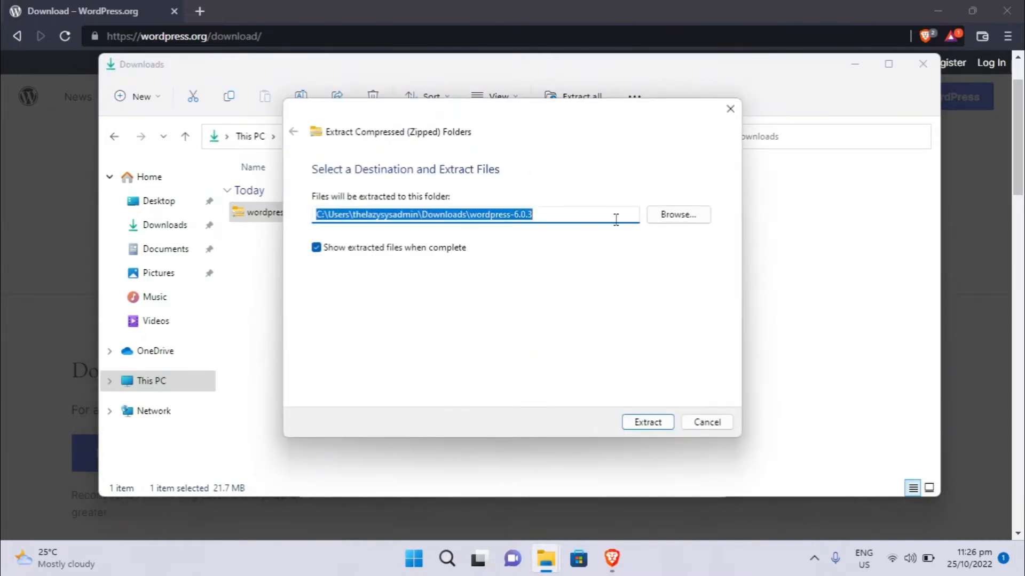
# Set the extraction destination to the C:\xampp\htdocs folder
pyautogui.click(677, 216)
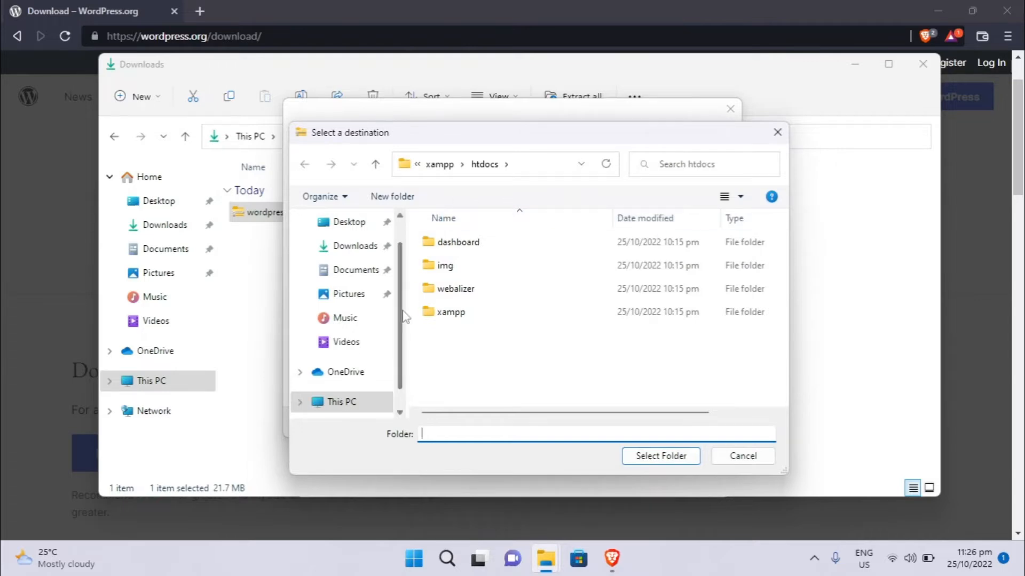
pyautogui.scroll(-1, 403, 317)
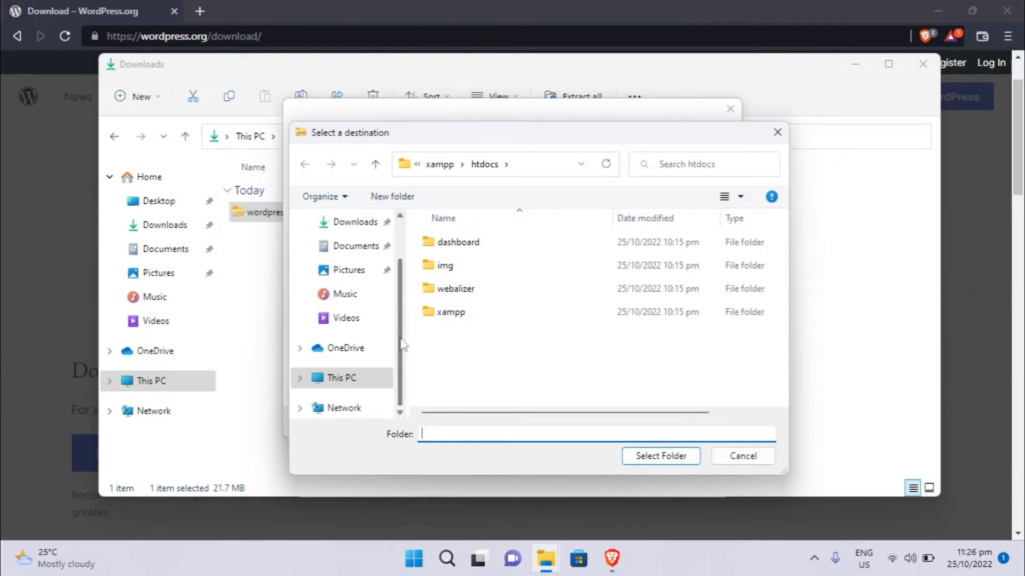
pyautogui.click(342, 377)
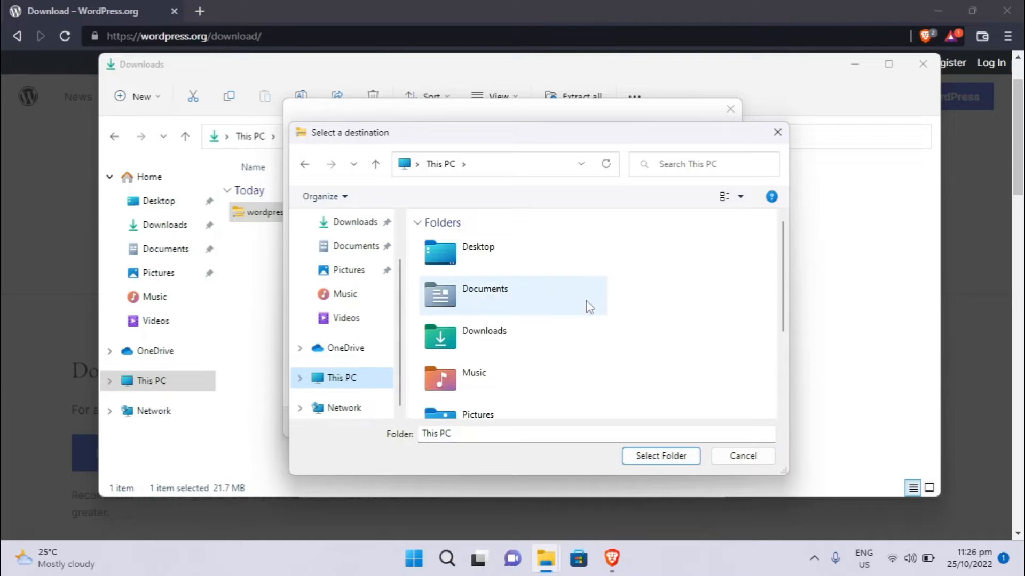
pyautogui.scroll(-2, 585, 302)
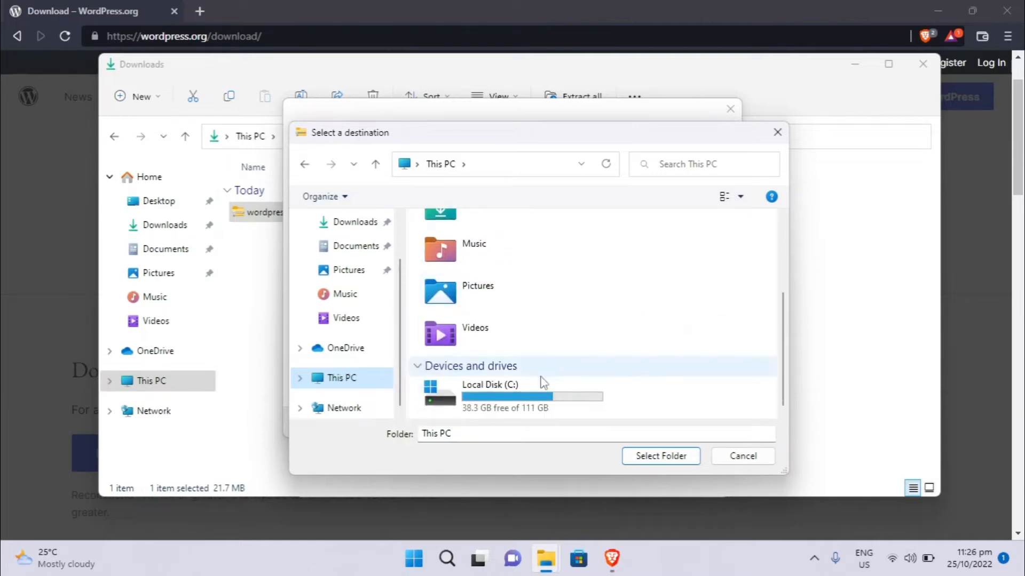
pyautogui.doubleClick(520, 398)
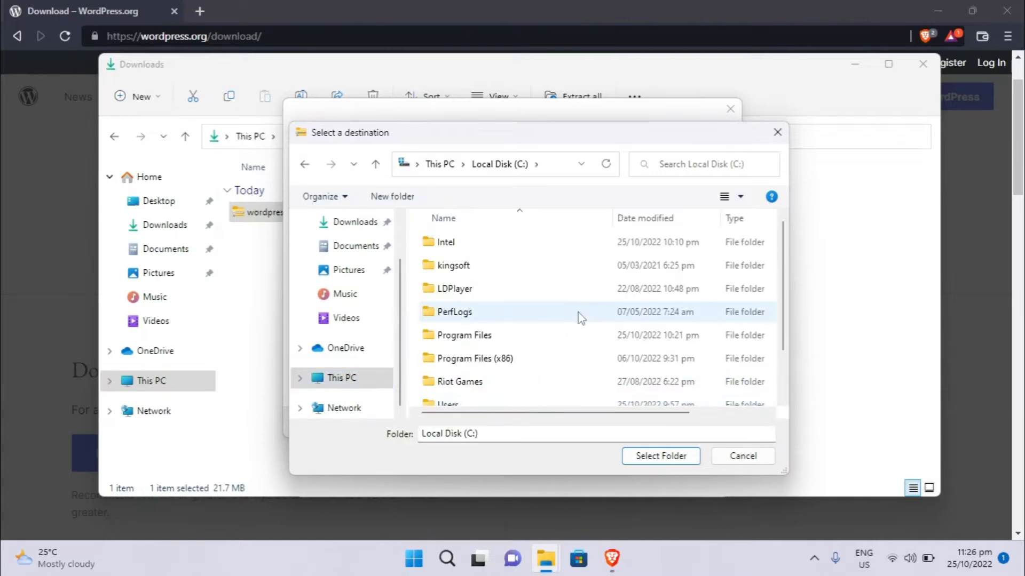
pyautogui.scroll(-1, 578, 319)
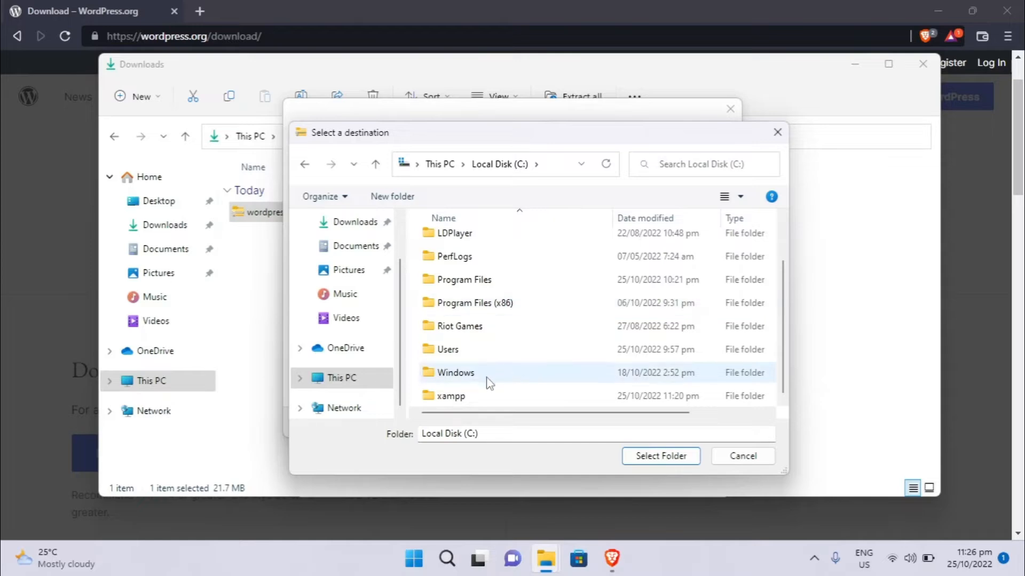
pyautogui.doubleClick(451, 396)
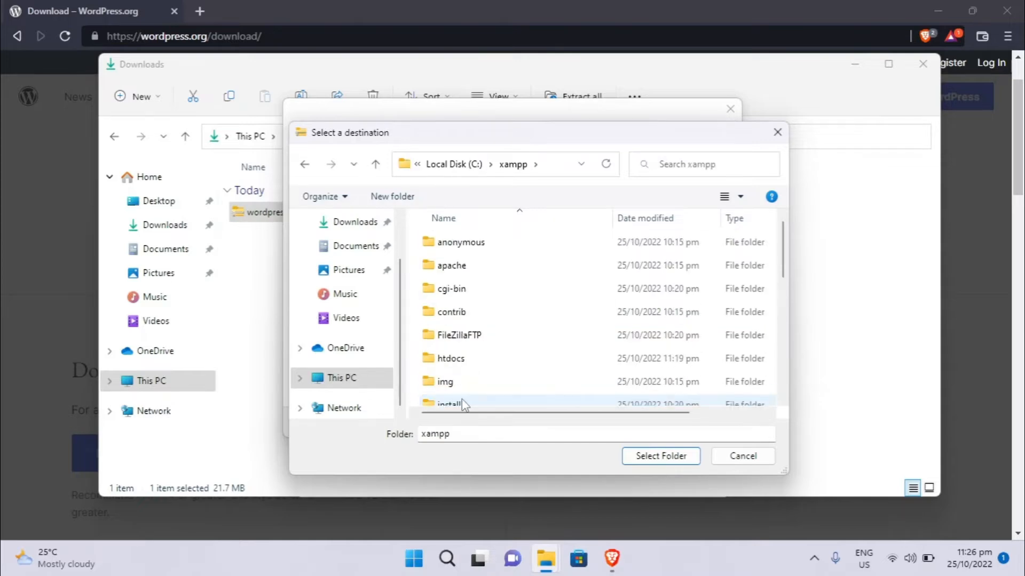
pyautogui.scroll(-1, 536, 317)
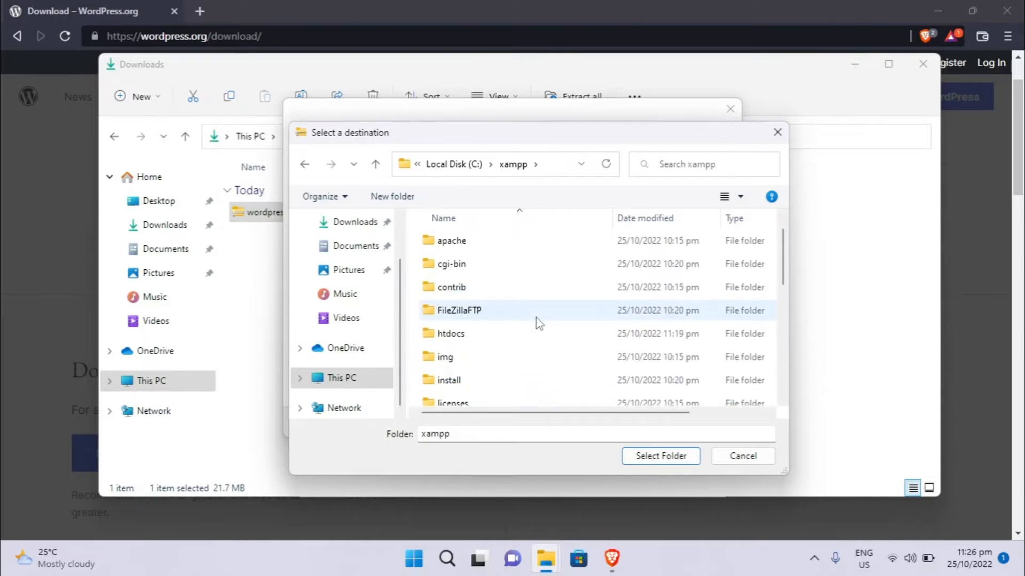
pyautogui.doubleClick(473, 336)
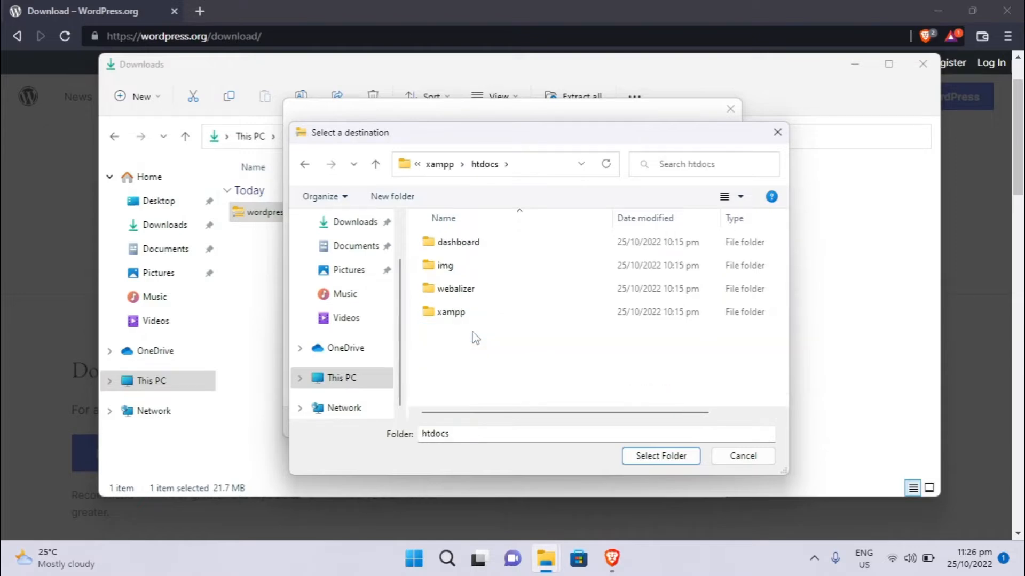
pyautogui.click(675, 464)
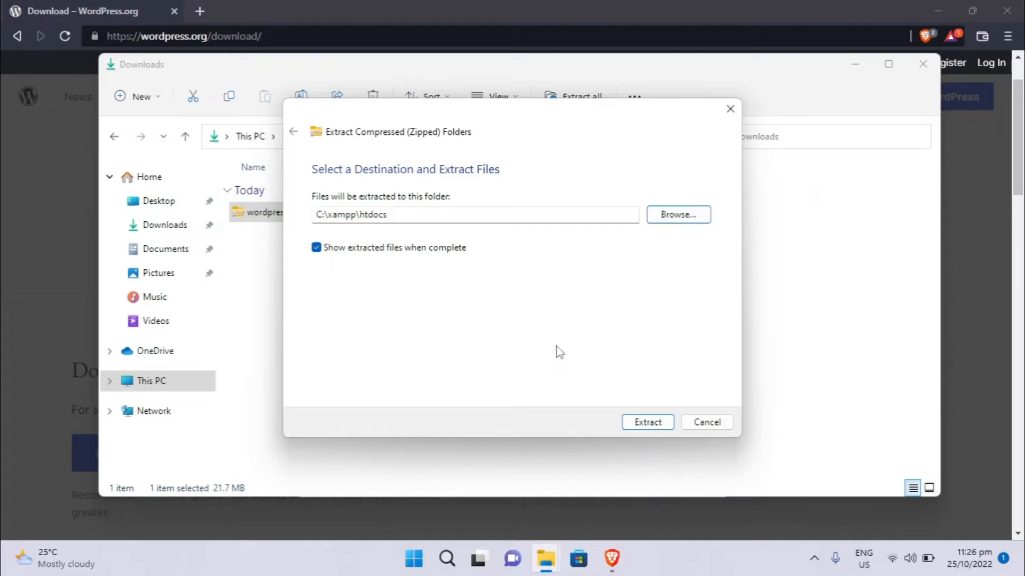
# Extract the WordPress files into htdocs and close both File Explorer windows
pyautogui.click(648, 422)
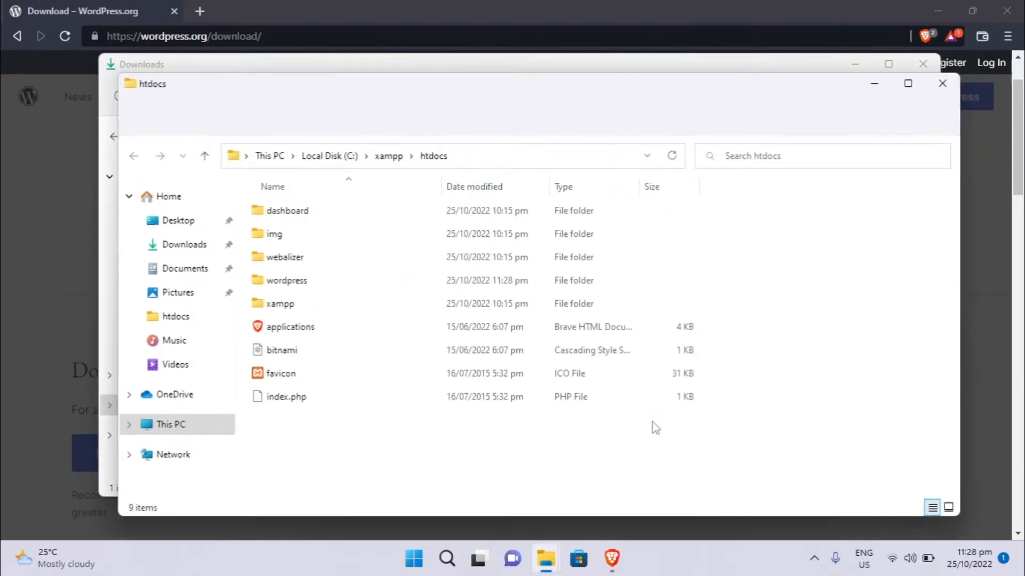
pyautogui.click(942, 83)
pyautogui.click(922, 63)
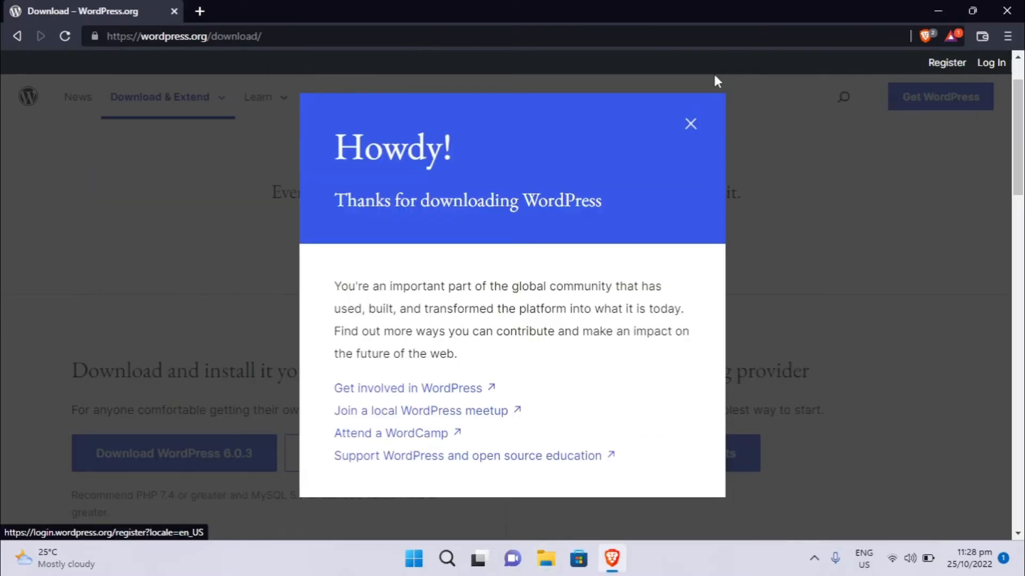
# Launch the XAMPP Control Panel, start the Apache and MySQL modules, and minimize it
pyautogui.click(420, 564)
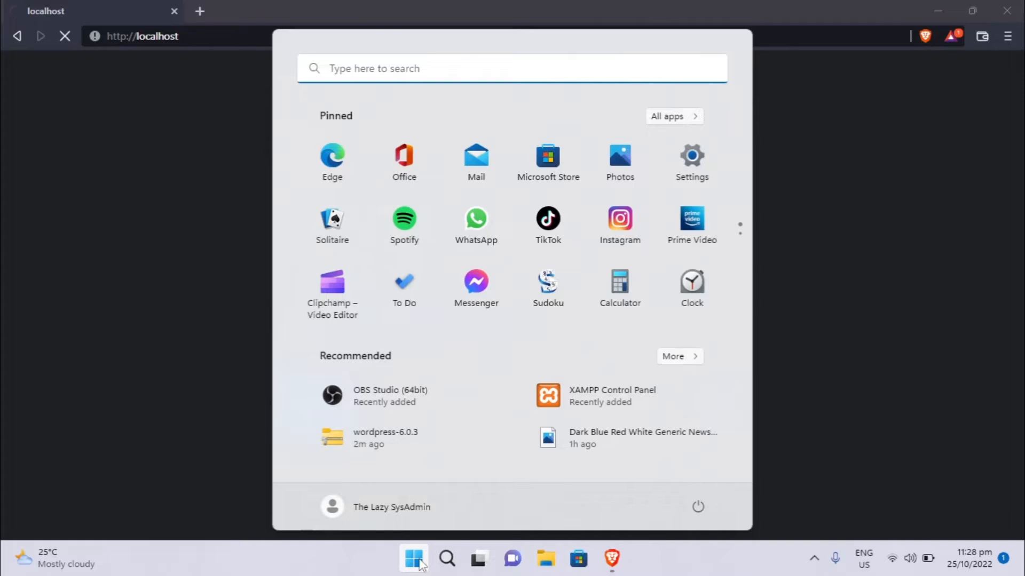
pyautogui.write('xamp')
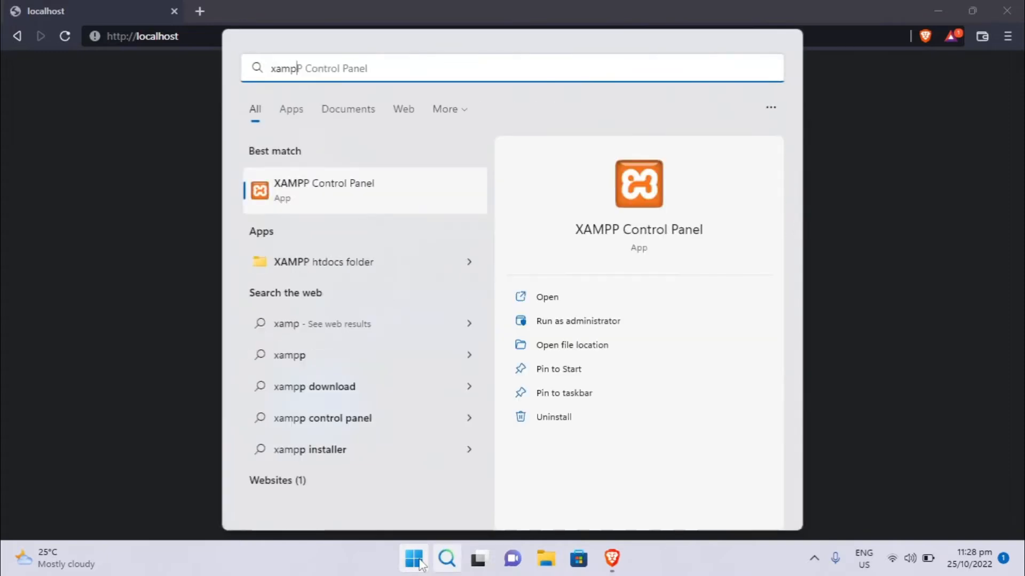
pyautogui.press('Return')
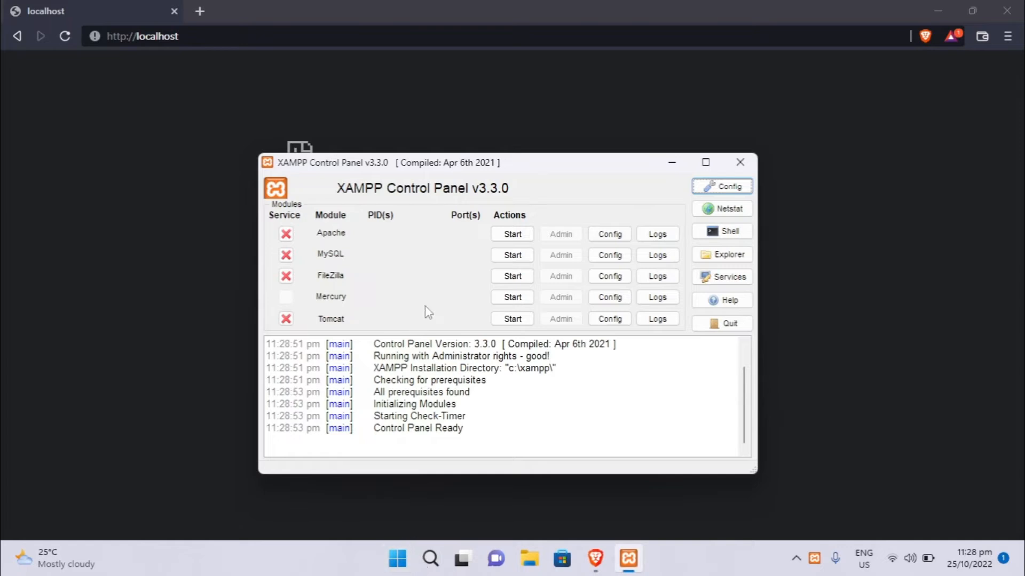
pyautogui.click(510, 237)
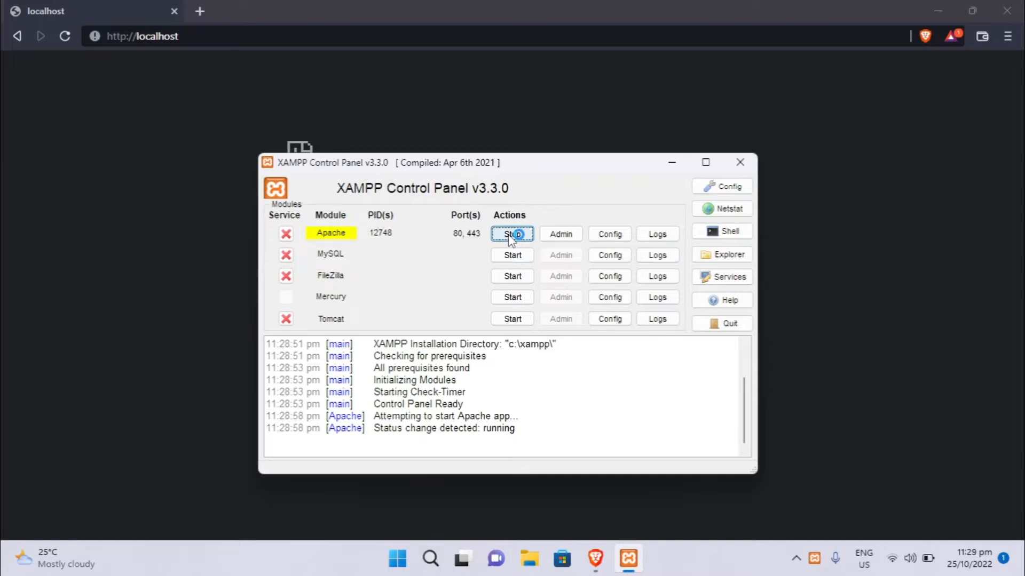
pyautogui.click(517, 257)
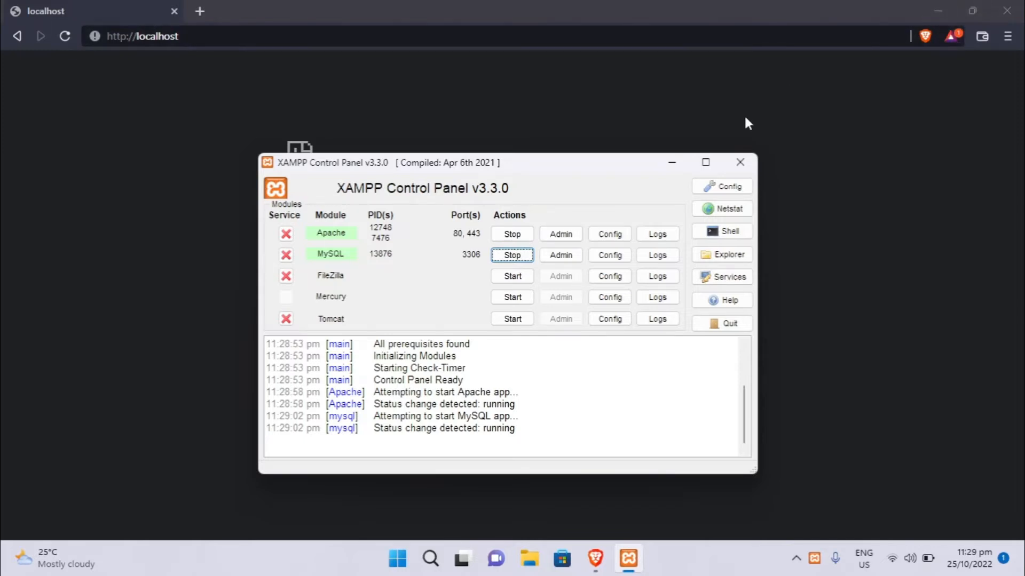
pyautogui.click(676, 166)
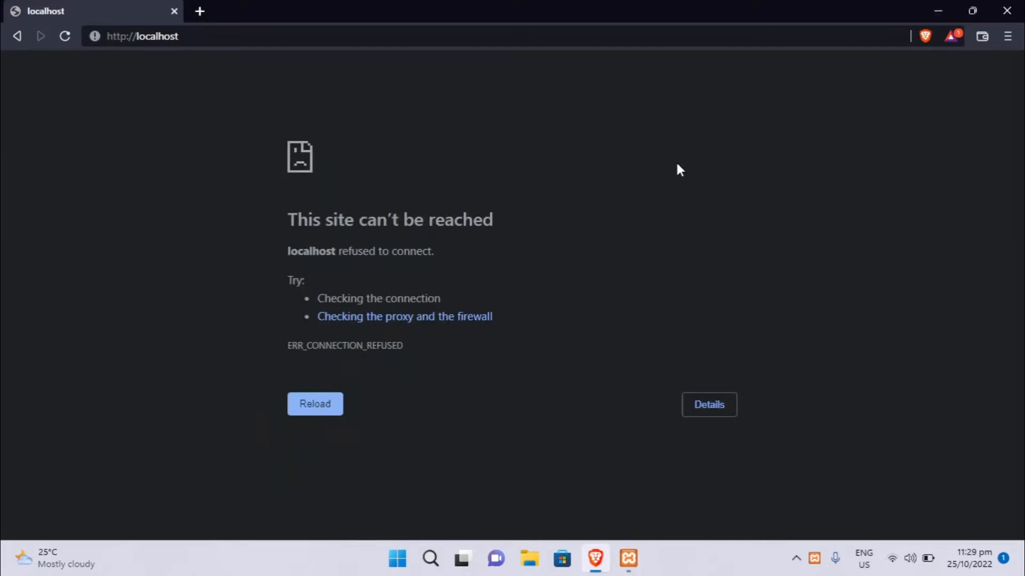
pyautogui.click(528, 32)
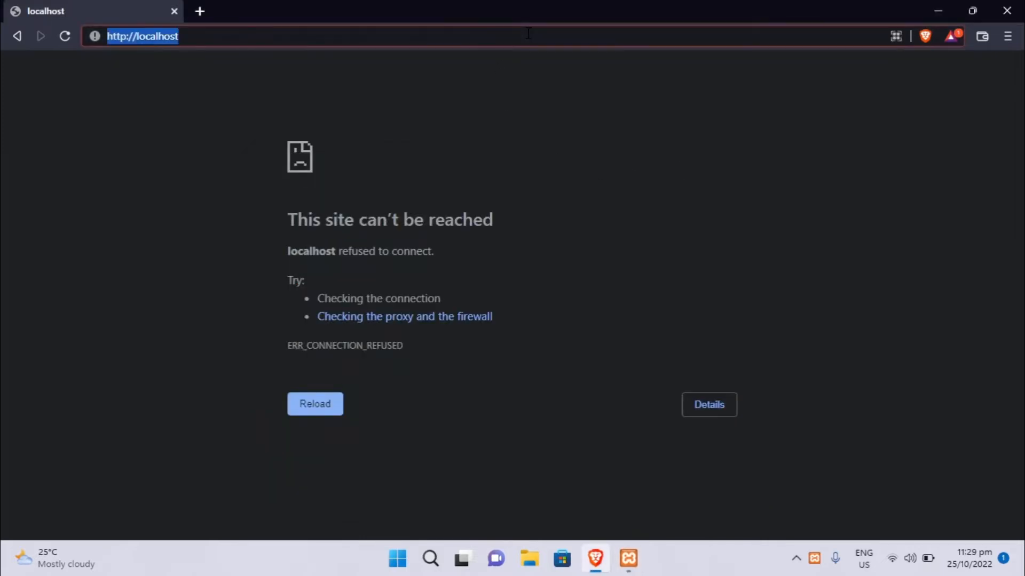
pyautogui.press('Return')
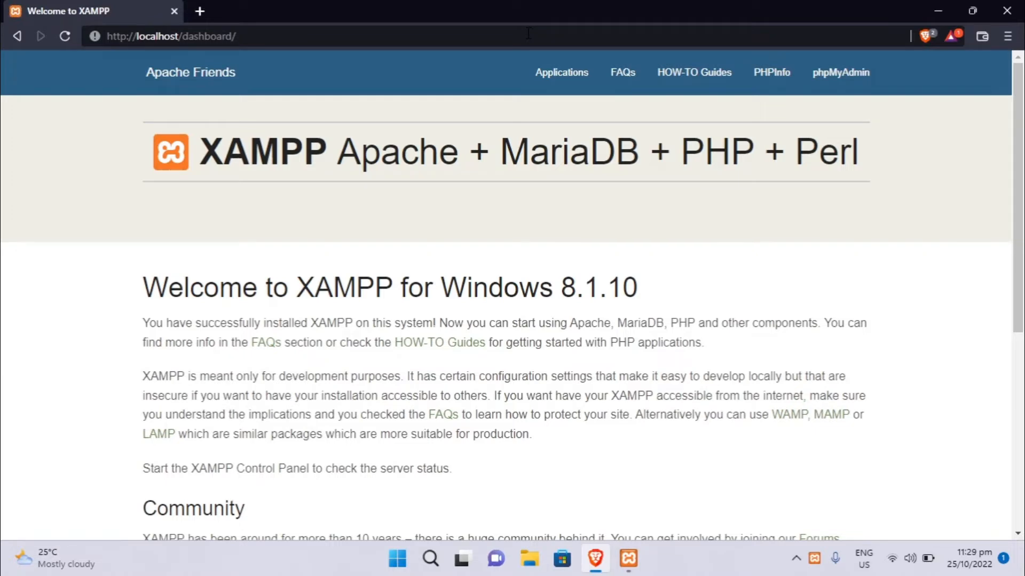
pyautogui.click(836, 78)
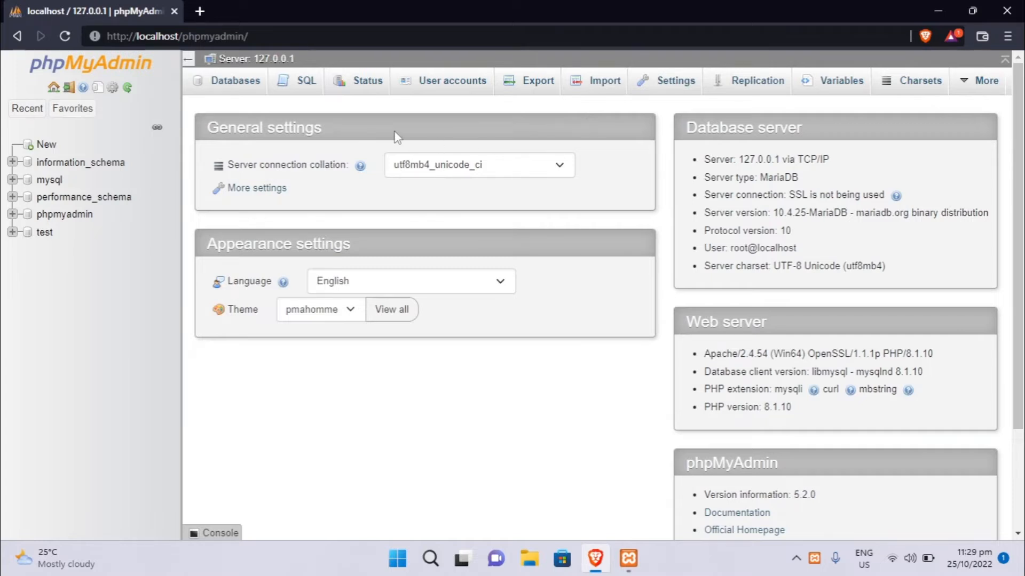
# Begin adding a new database user account with the user name wordpress
pyautogui.click(453, 85)
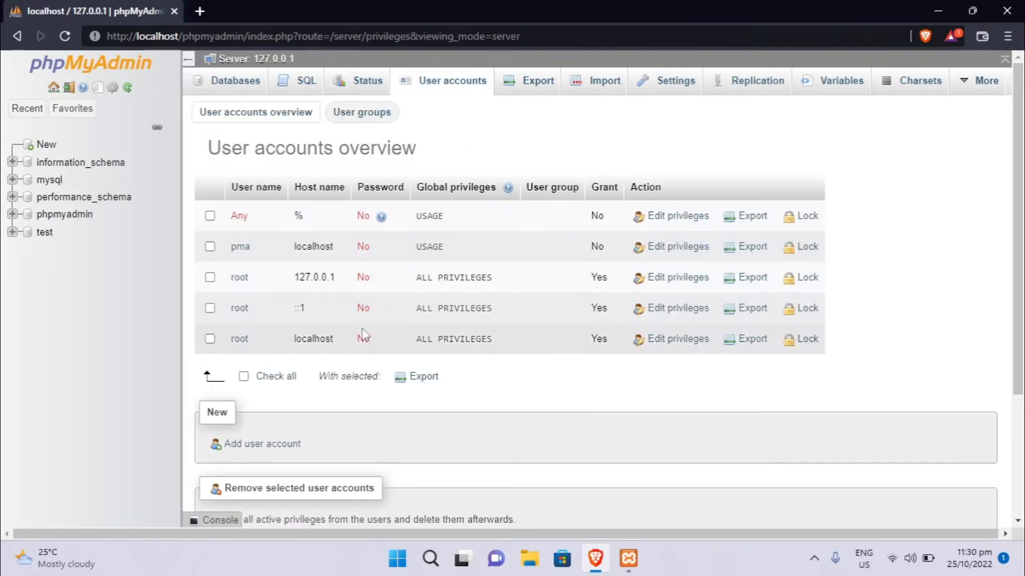
pyautogui.click(274, 445)
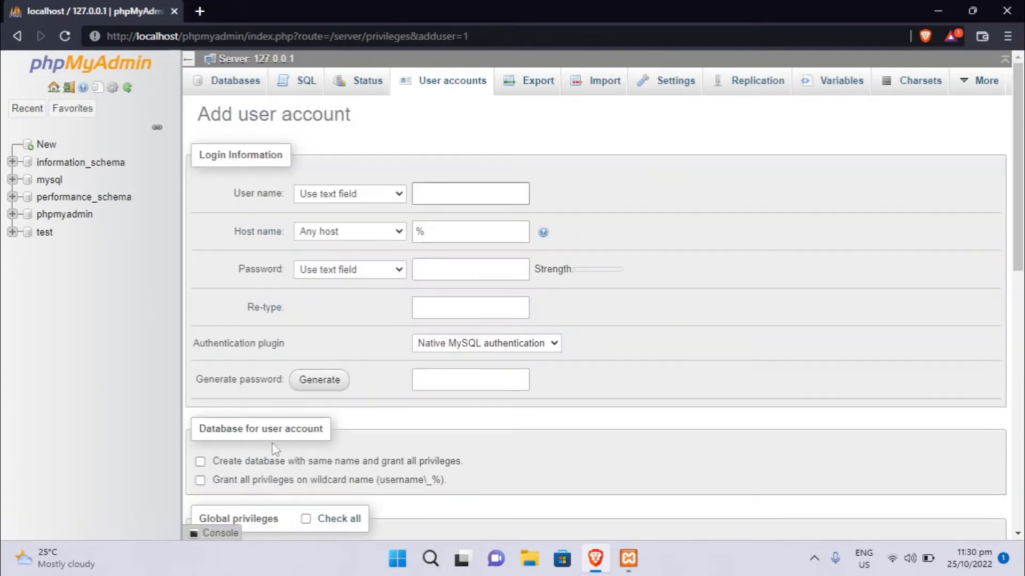
pyautogui.click(474, 194)
pyautogui.write('wordpress')
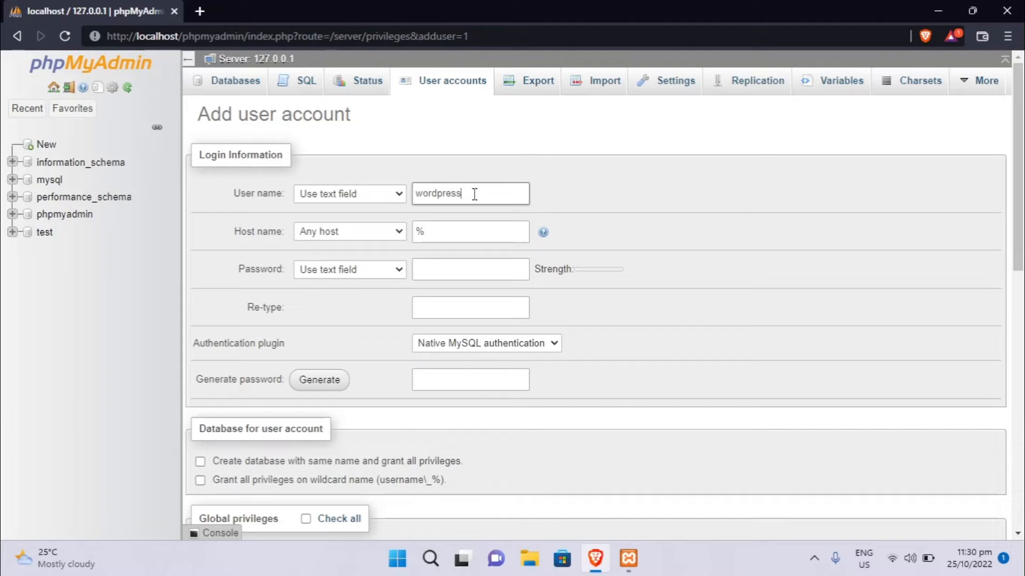
# Generate a password for the new user account and select the generated password text for copying
pyautogui.click(455, 265)
pyautogui.click(321, 380)
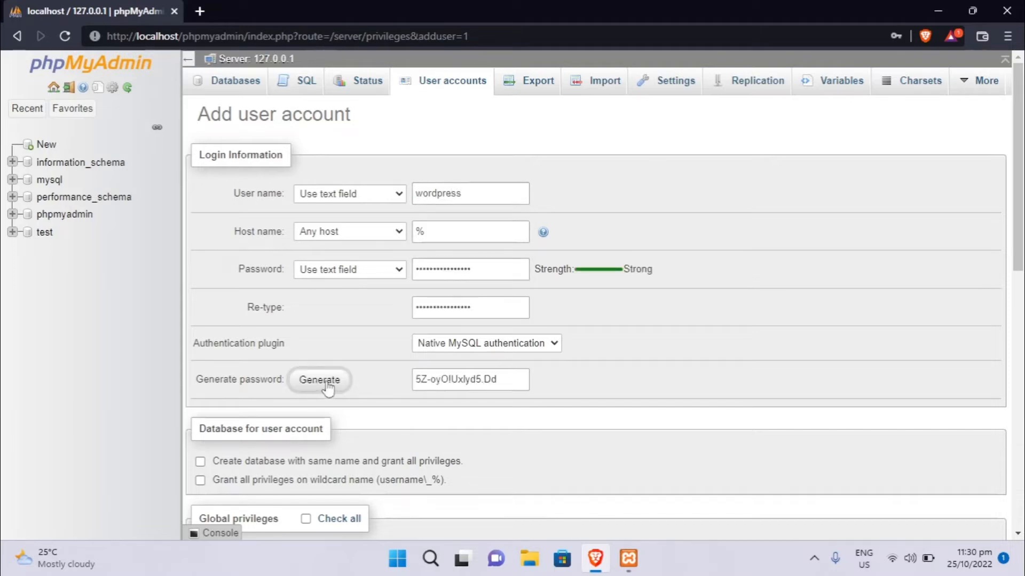
pyautogui.click(497, 376)
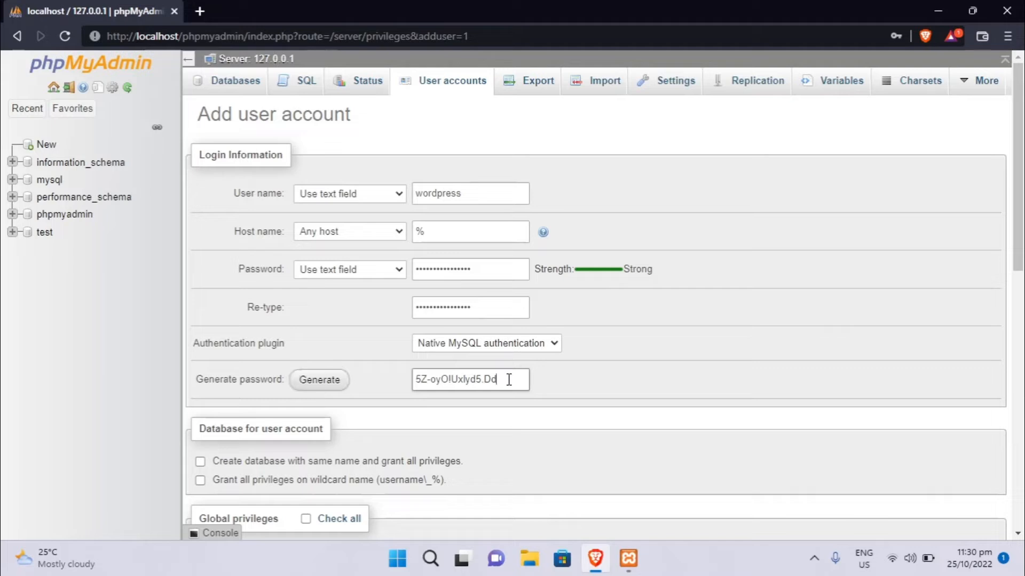
pyautogui.hotkey('ctrl', 'a')
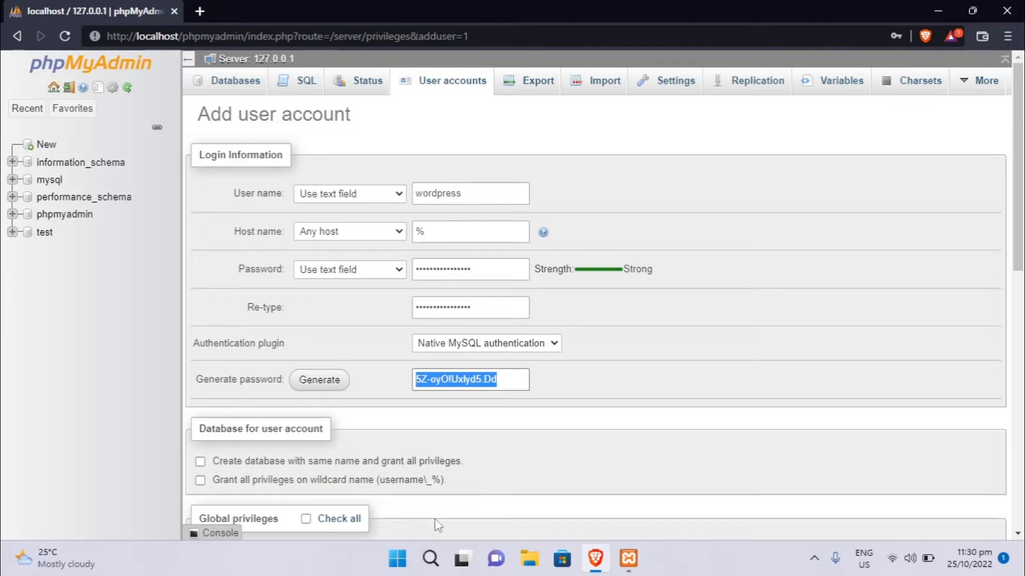
# Create the user with a same-named database and all privileges on the wildcard name, and open the wordpress database
pyautogui.scroll(-3, 624, 328)
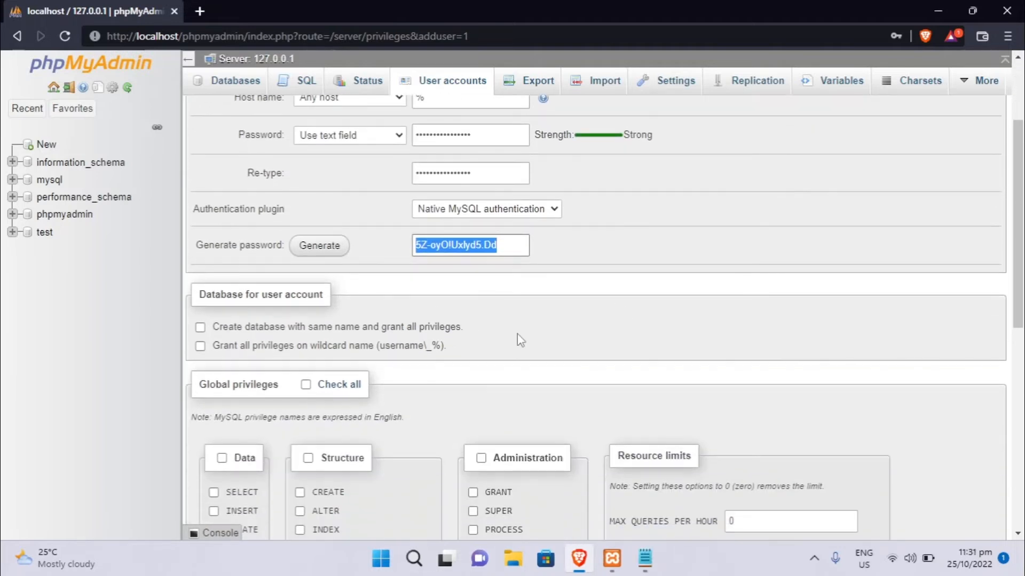
pyautogui.click(202, 331)
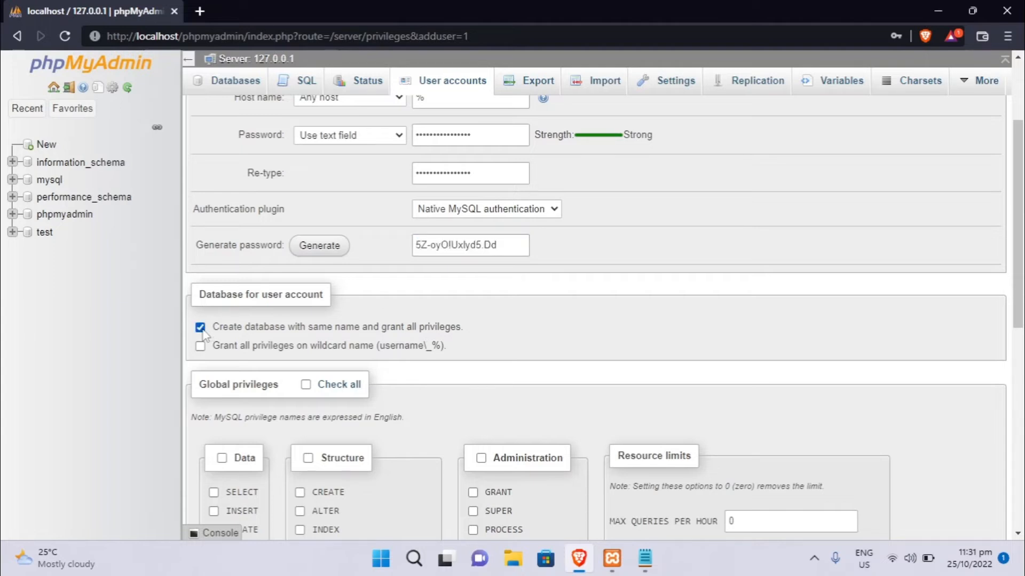
pyautogui.click(201, 347)
pyautogui.scroll(-3, 571, 363)
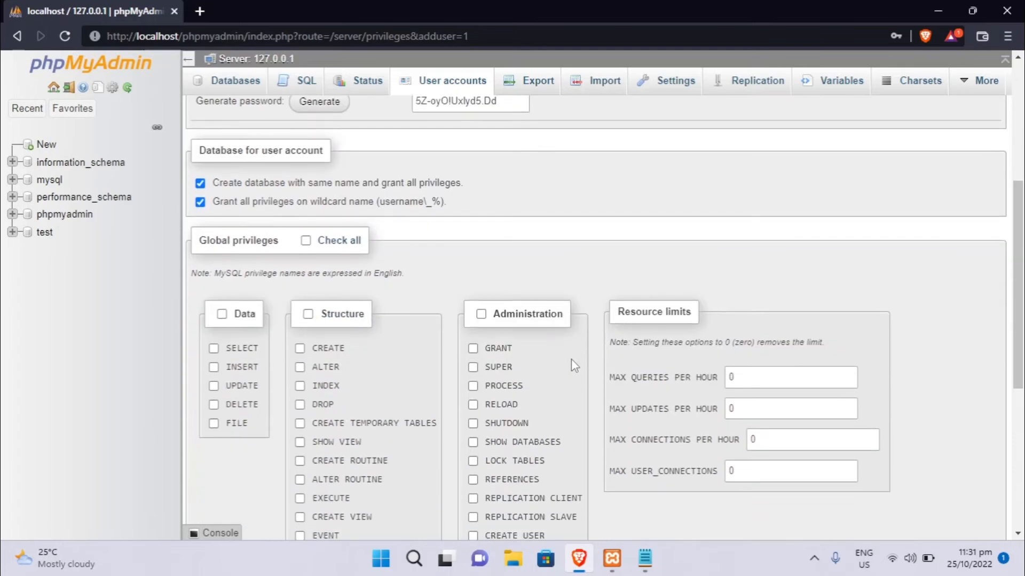
pyautogui.scroll(-6, 571, 359)
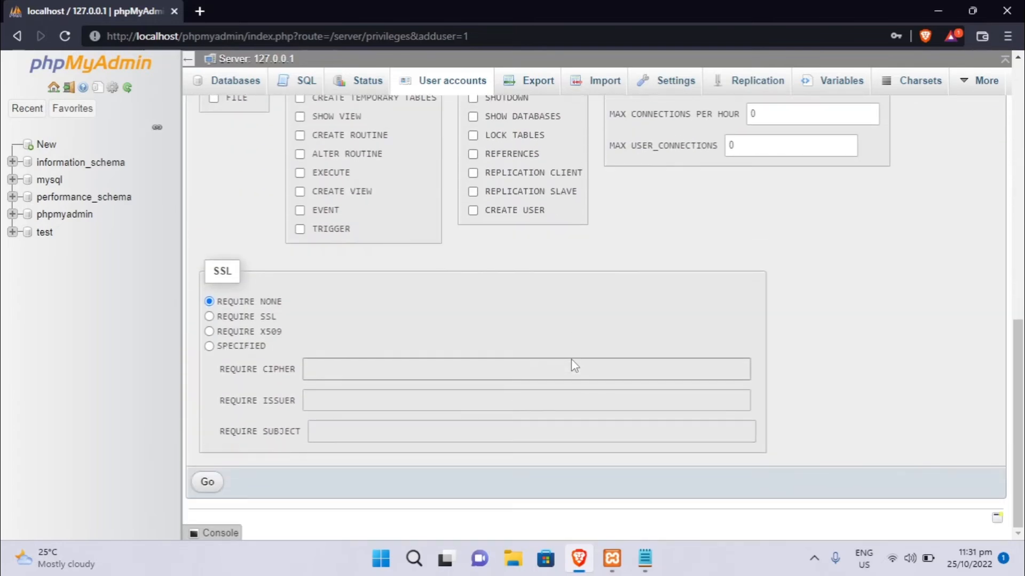
pyautogui.click(207, 483)
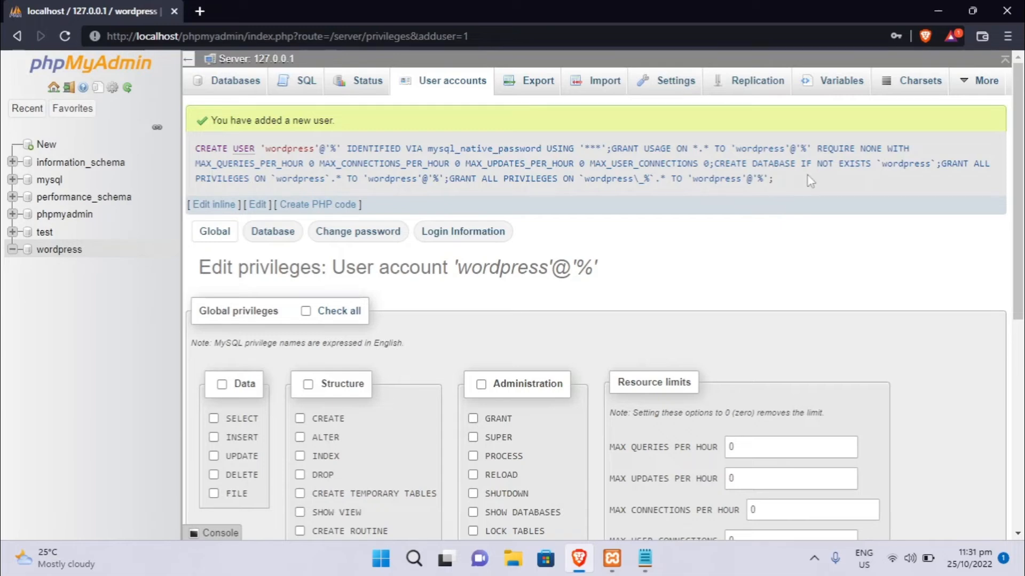
pyautogui.click(82, 256)
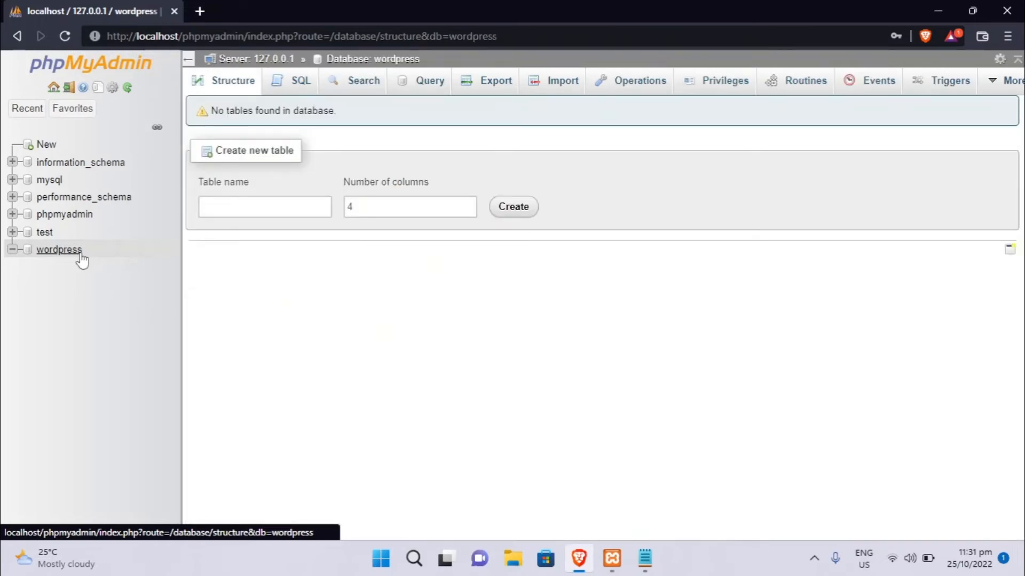
# Load localhost/wordpress in the browser to start the WordPress setup
pyautogui.click(229, 36)
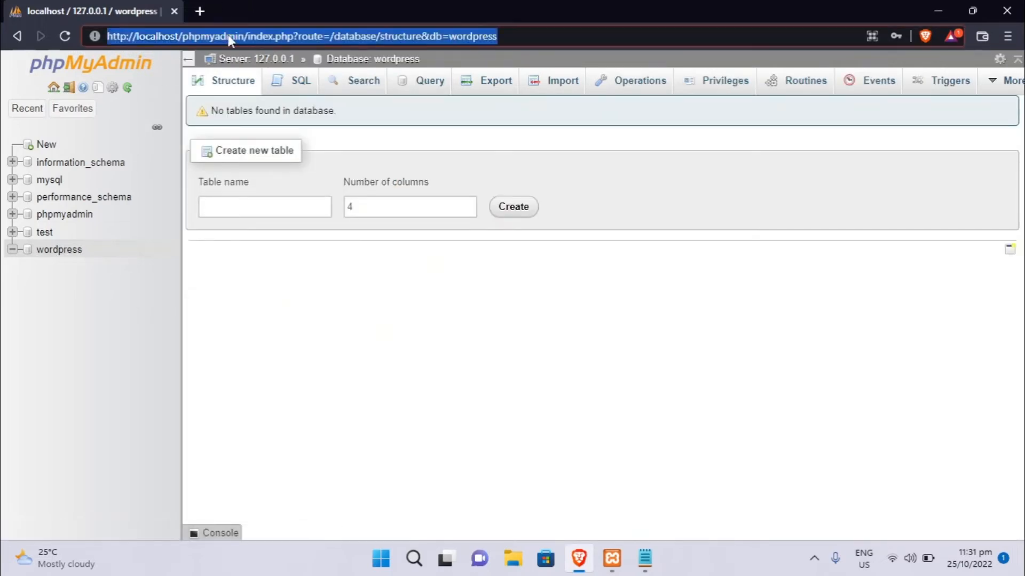
pyautogui.write('local')
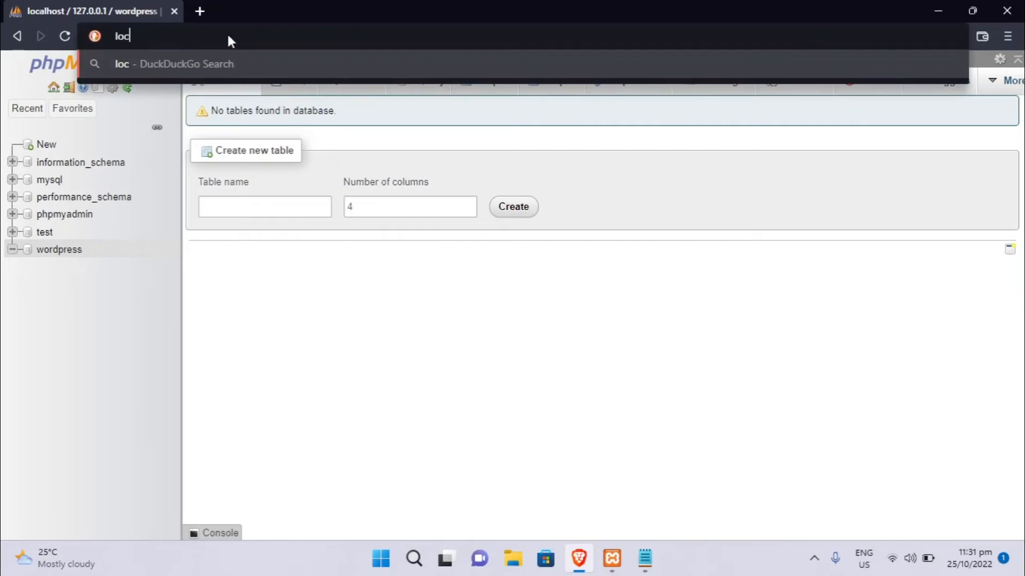
pyautogui.write('/wordpress')
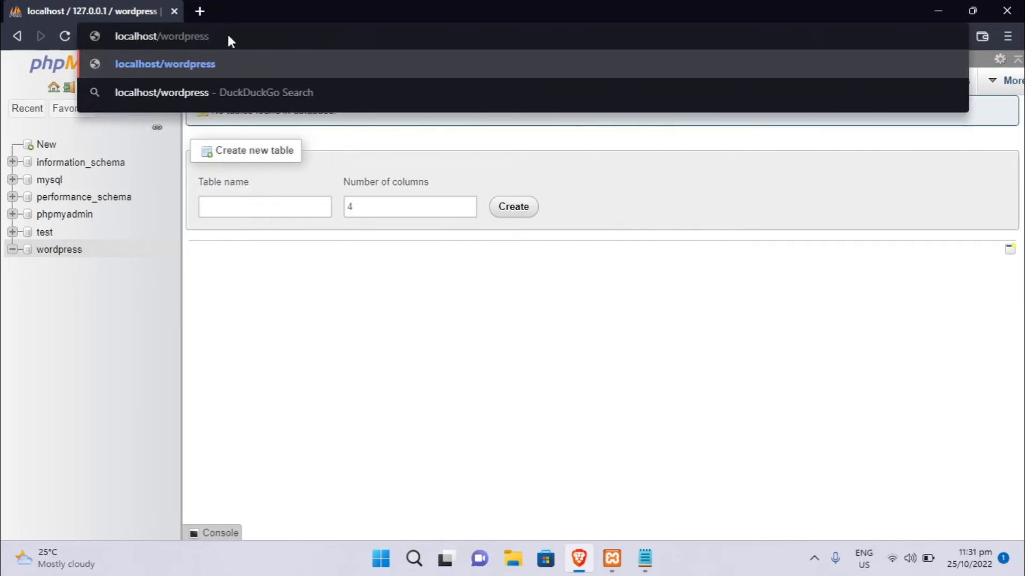
pyautogui.press('Return')
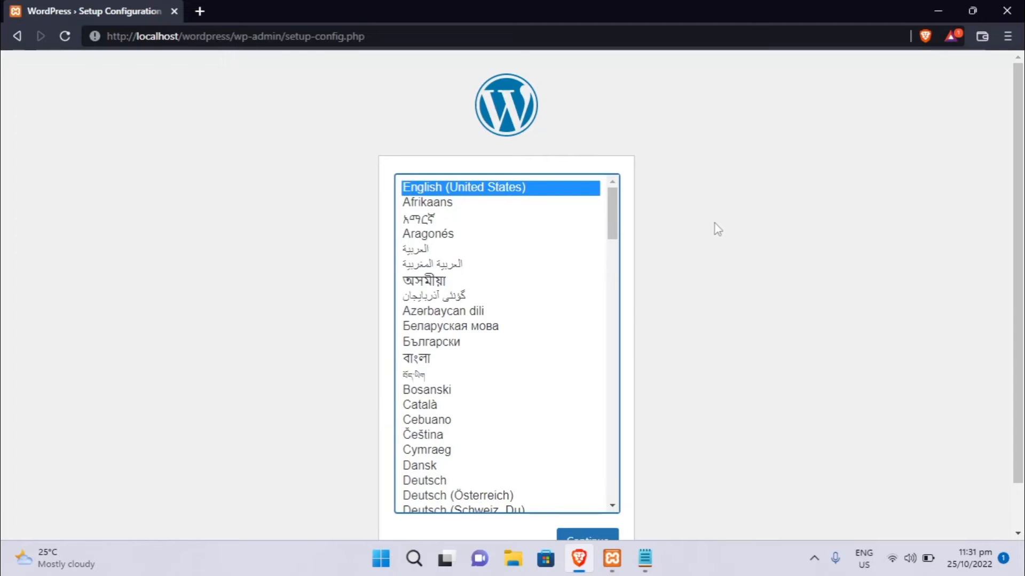
# Look through the installation languages, choose English (United States), and continue
pyautogui.scroll(-1, 715, 223)
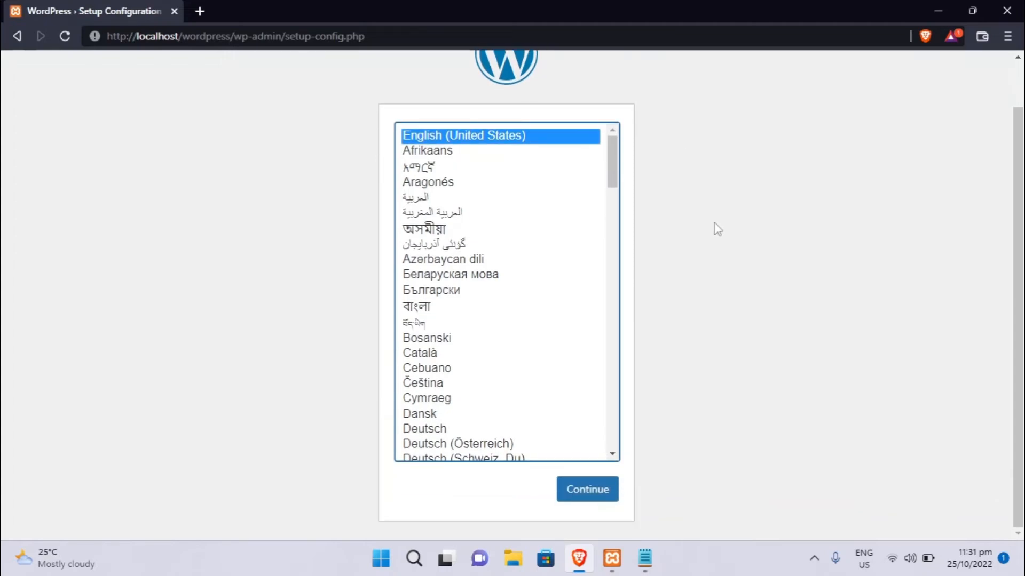
pyautogui.scroll(-7, 546, 238)
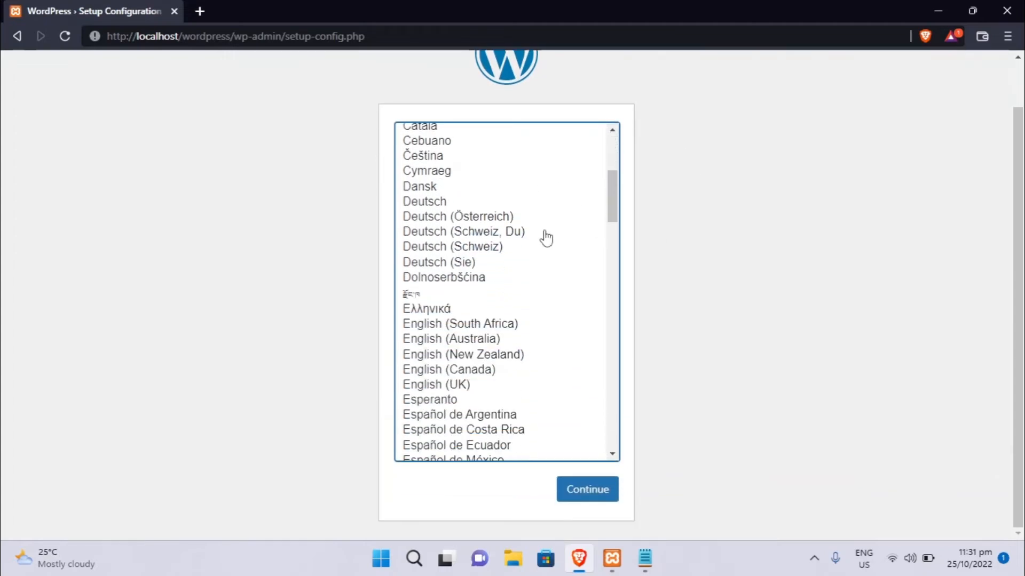
pyautogui.scroll(-7, 546, 238)
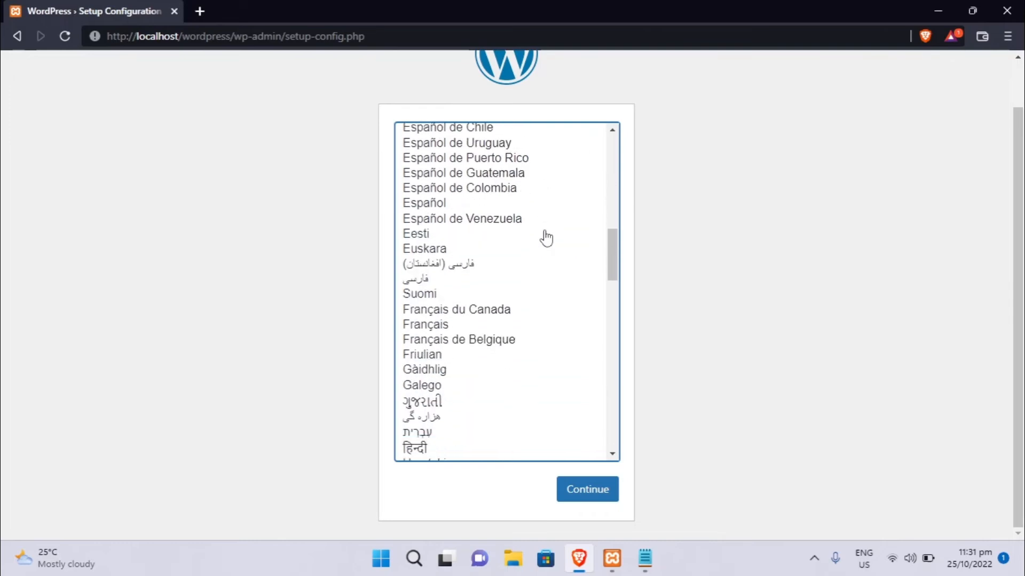
pyautogui.scroll(-12, 545, 238)
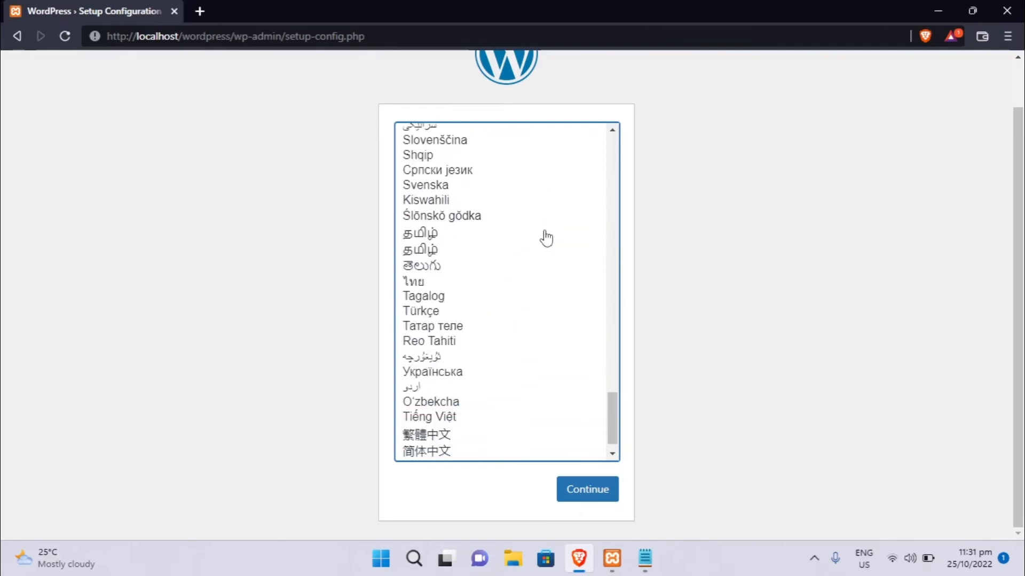
pyautogui.scroll(20, 546, 238)
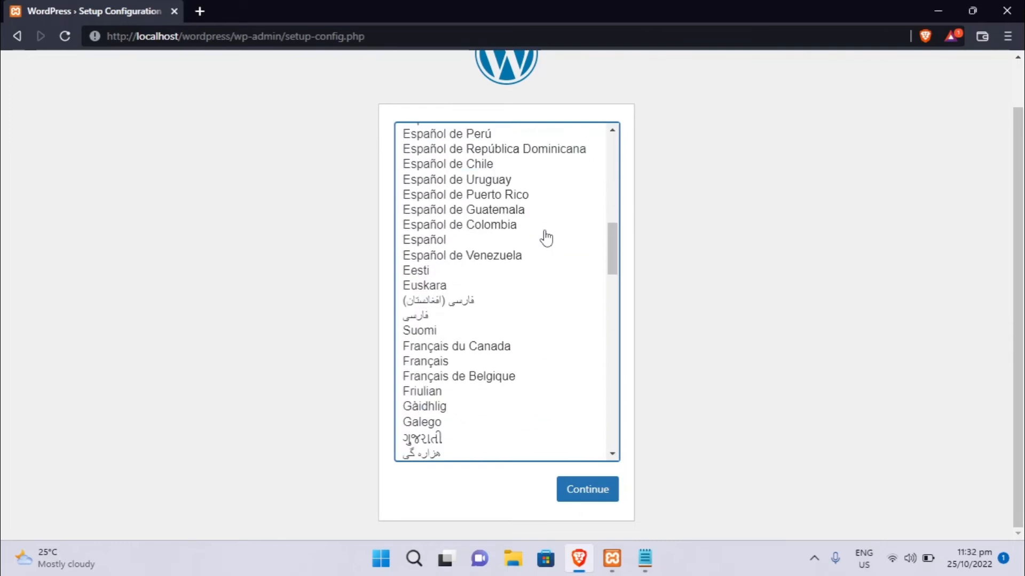
pyautogui.scroll(4, 545, 238)
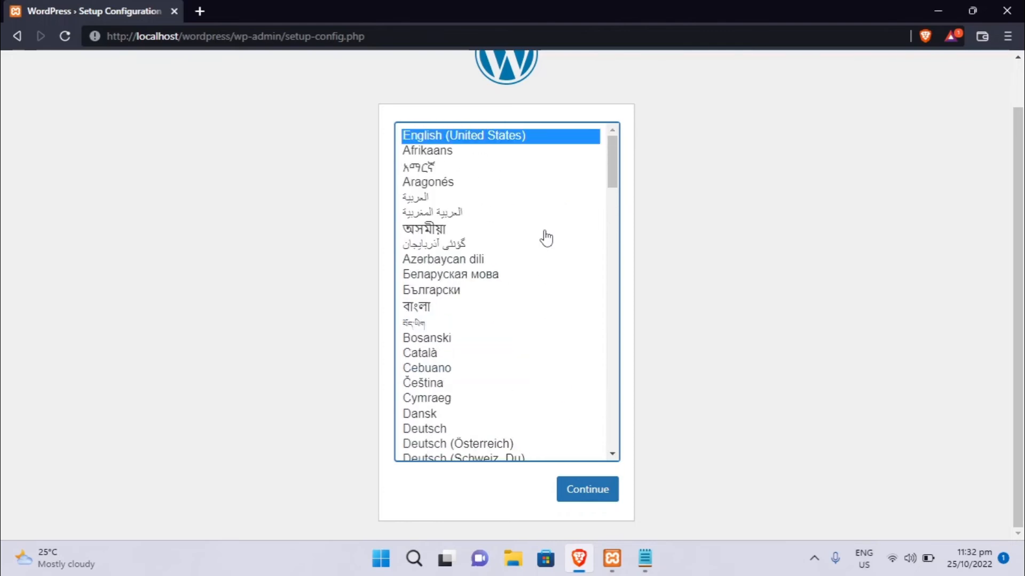
pyautogui.click(514, 143)
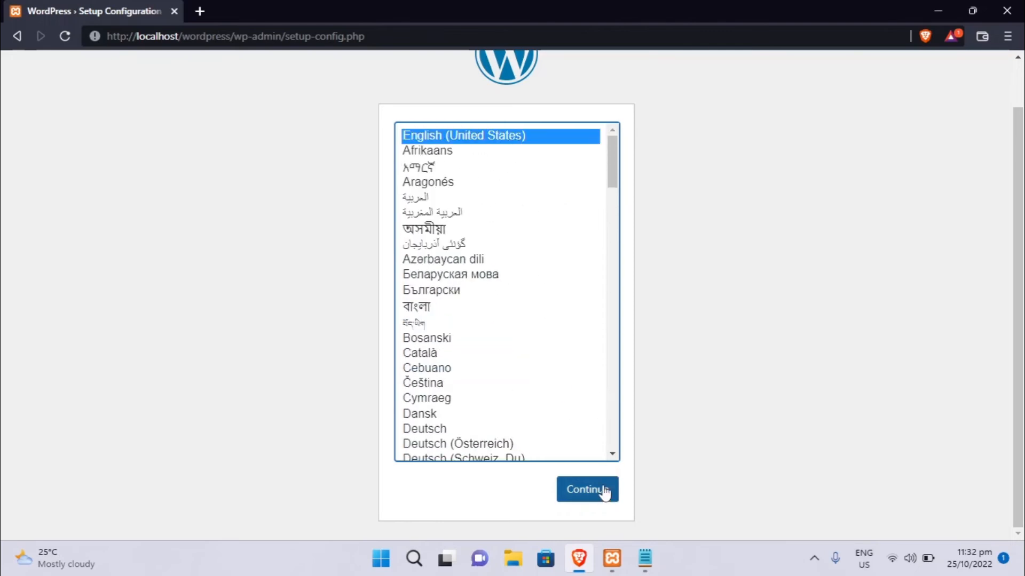
pyautogui.click(601, 501)
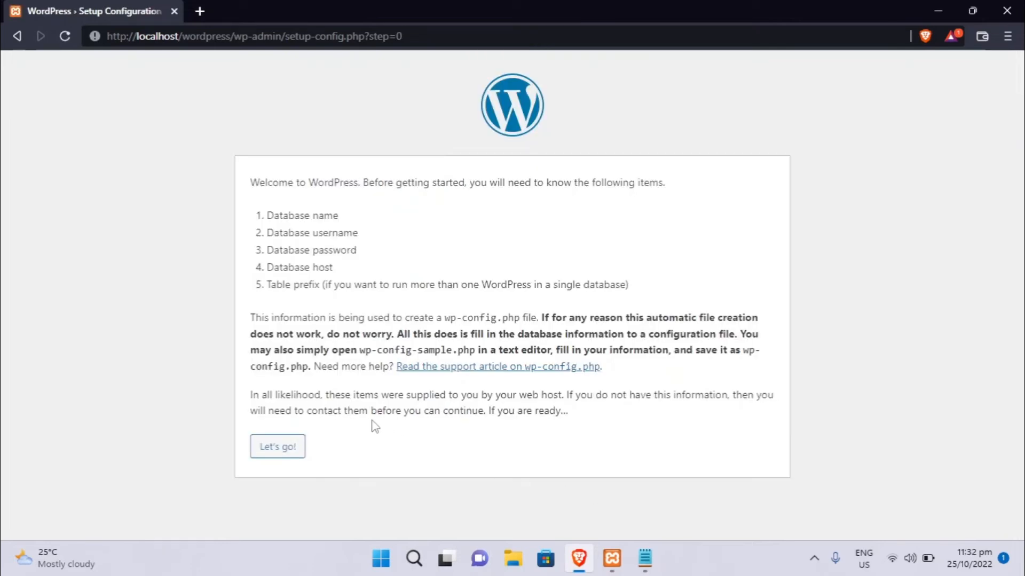
# Proceed to the database connection form, keep wordpress as the database name, and set the username to wordpress
pyautogui.moveTo(344, 273); pyautogui.dragTo(266, 217)
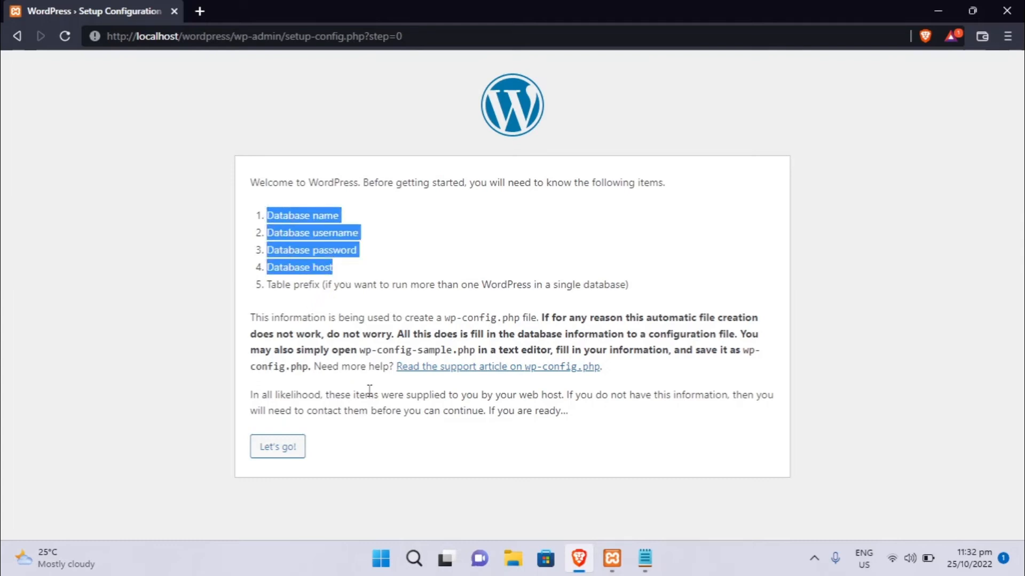
pyautogui.click(284, 452)
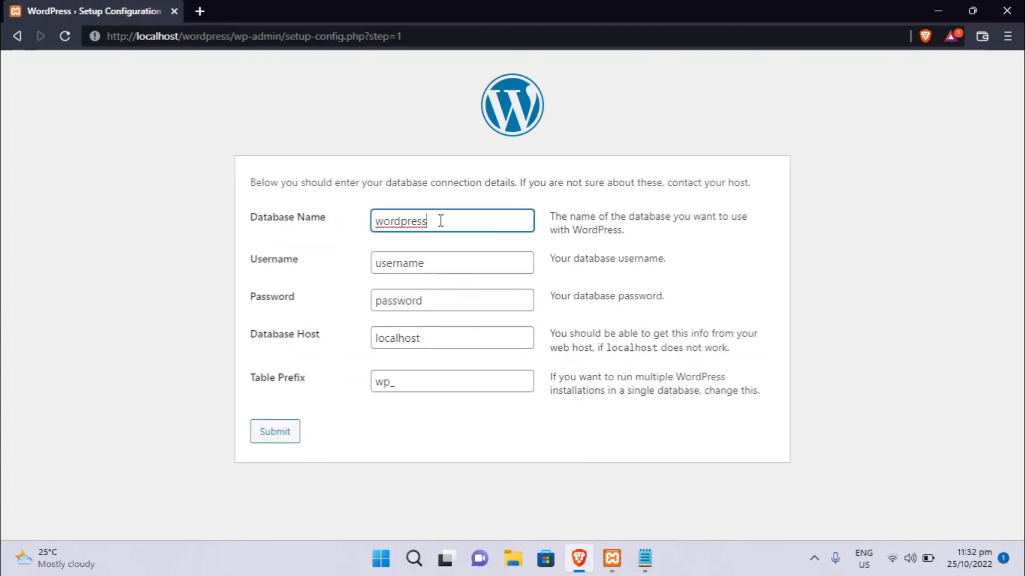
pyautogui.click(441, 221)
pyautogui.click(454, 265)
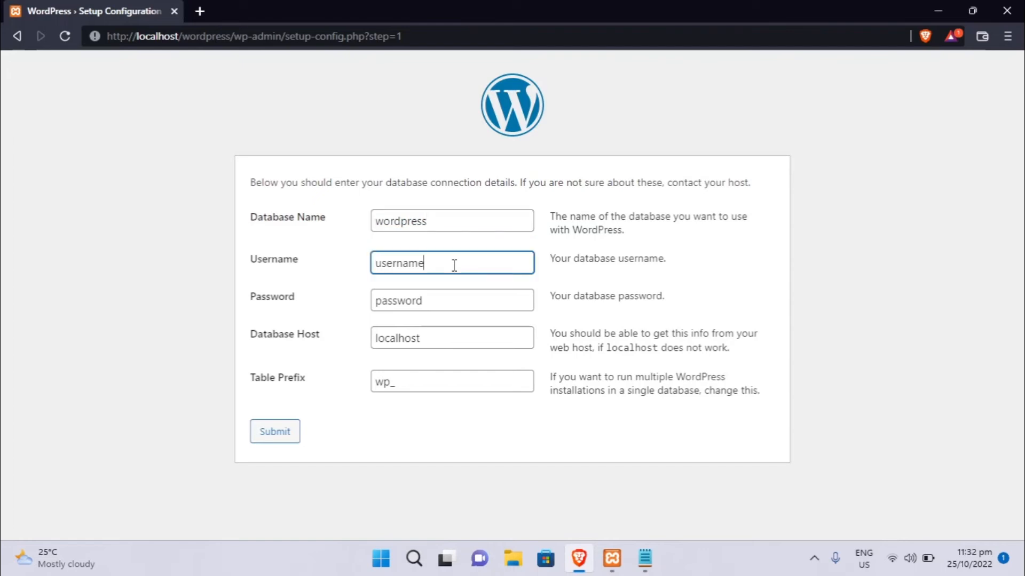
pyautogui.hotkey('ctrl', 'a')
pyautogui.write('wordpress')
# Paste the database password, keep localhost as the host and wp_ as the table prefix, and submit the connection details
pyautogui.click(434, 298)
pyautogui.hotkey('ctrl', 'a')
pyautogui.hotkey('ctrl', 'v')
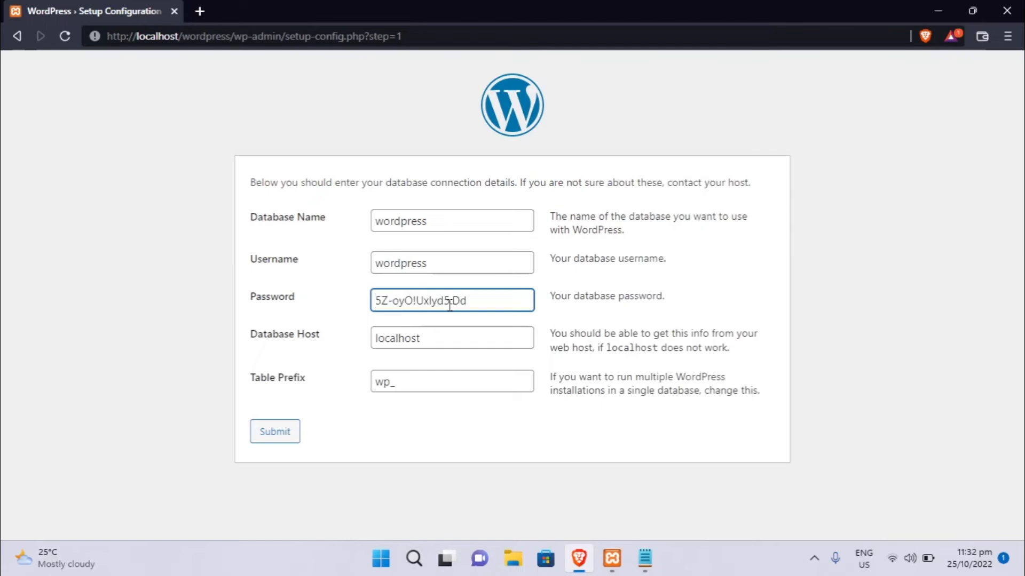
pyautogui.click(433, 339)
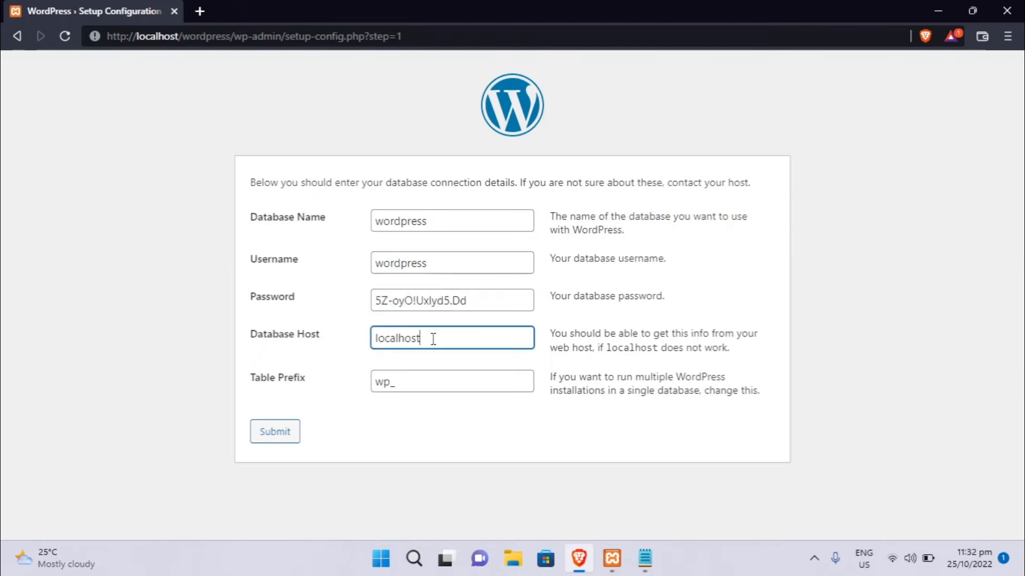
pyautogui.click(448, 380)
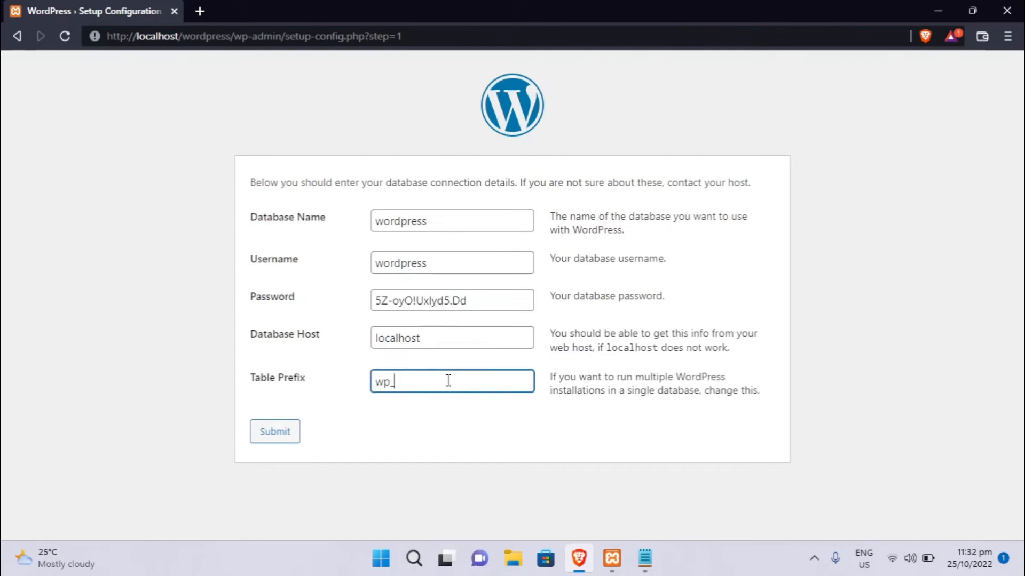
pyautogui.click(288, 442)
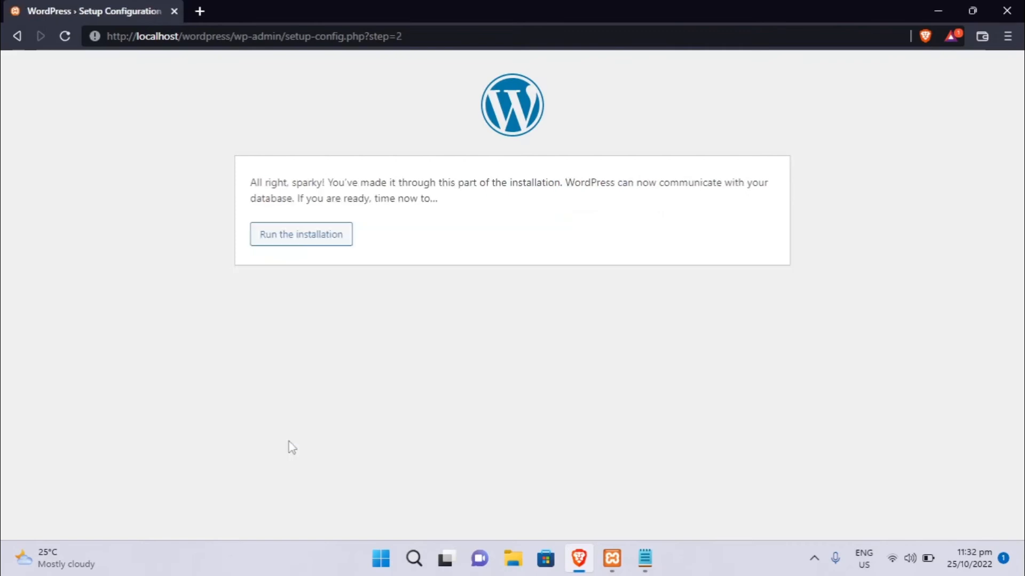
# Run the installation with the site title The Lazy SysAdmin, the administrator's username and e-mail, and install WordPress
pyautogui.click(310, 244)
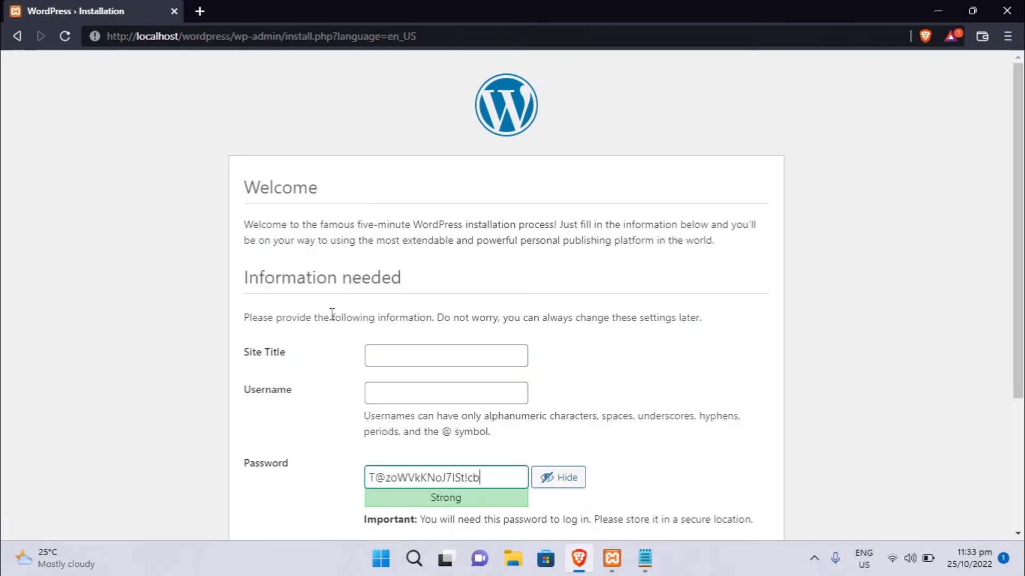
pyautogui.scroll(-3, 332, 315)
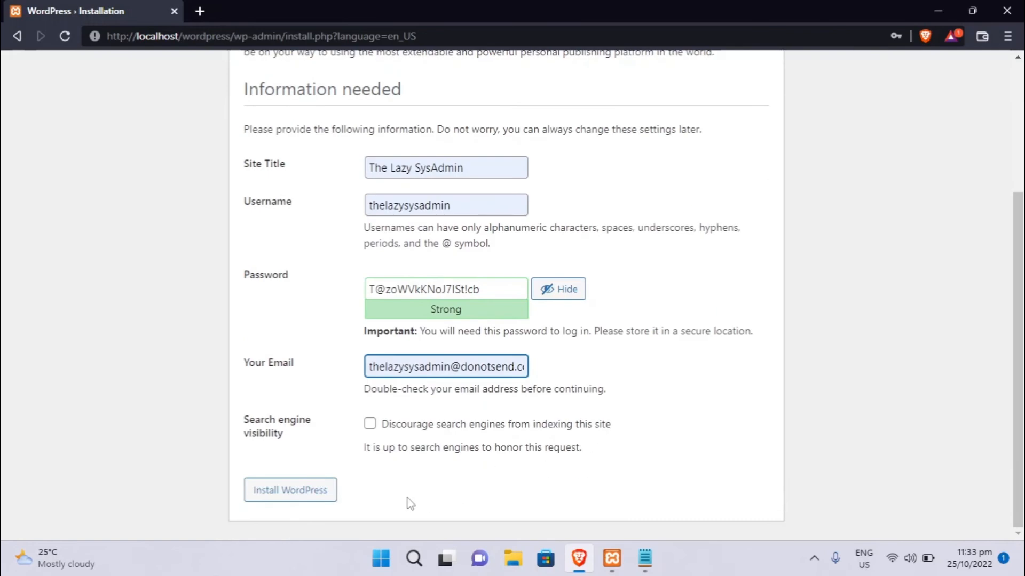
pyautogui.click(310, 496)
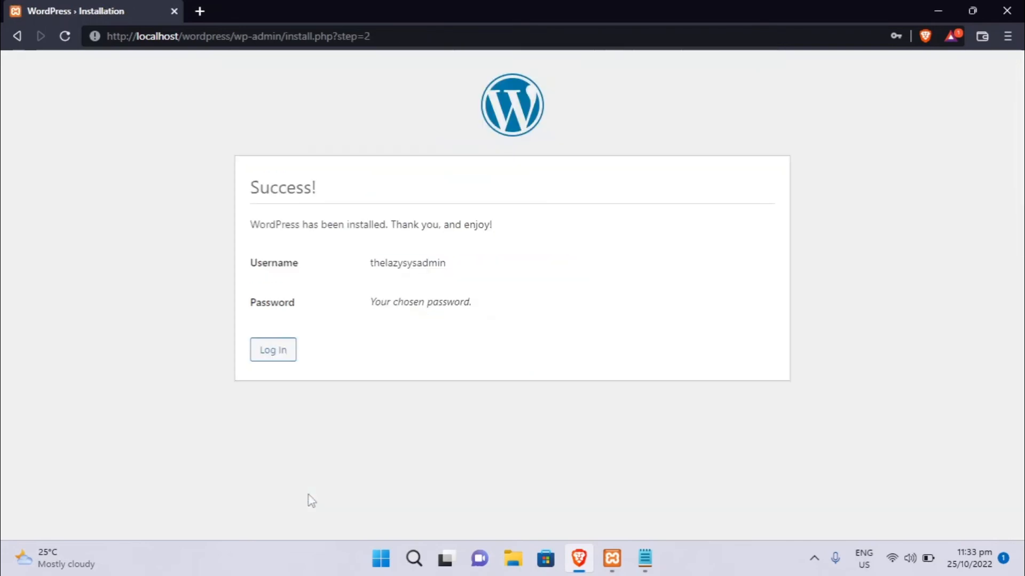
# Proceed to the login form, enter the administrator's username and account password, reveal the password to check it, and log in
pyautogui.doubleClick(286, 187)
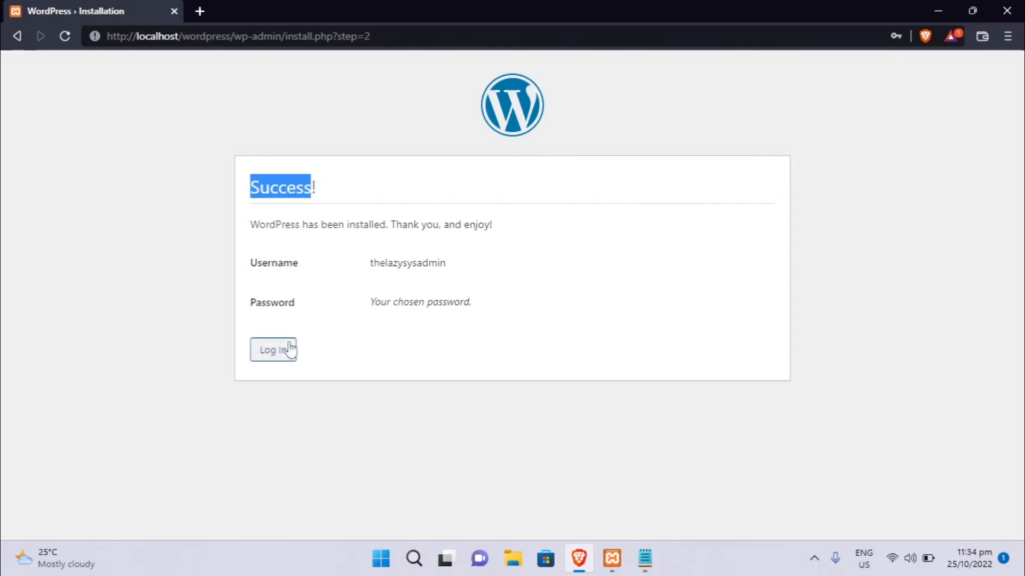
pyautogui.click(272, 358)
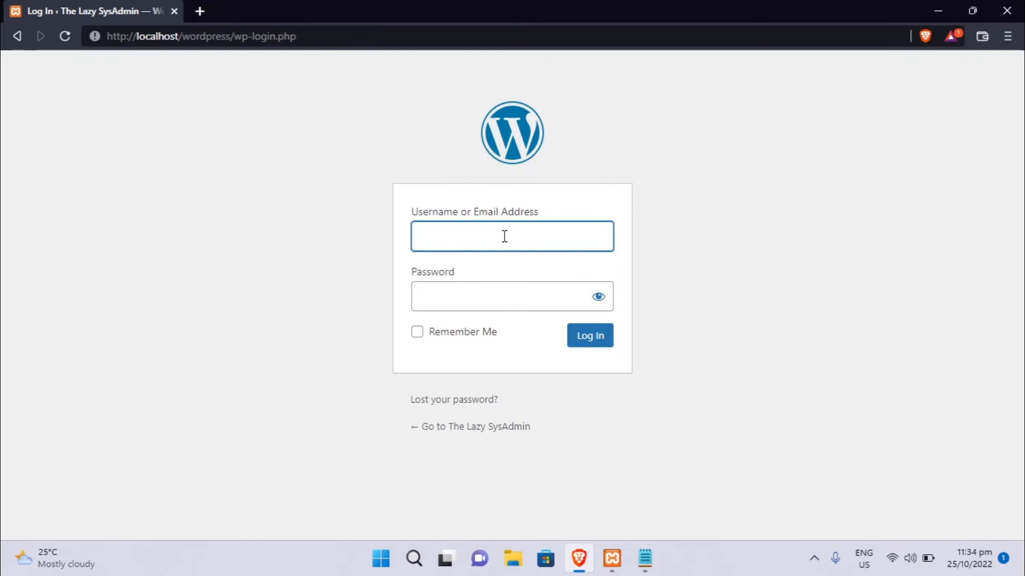
pyautogui.write('thelazysysadmin')
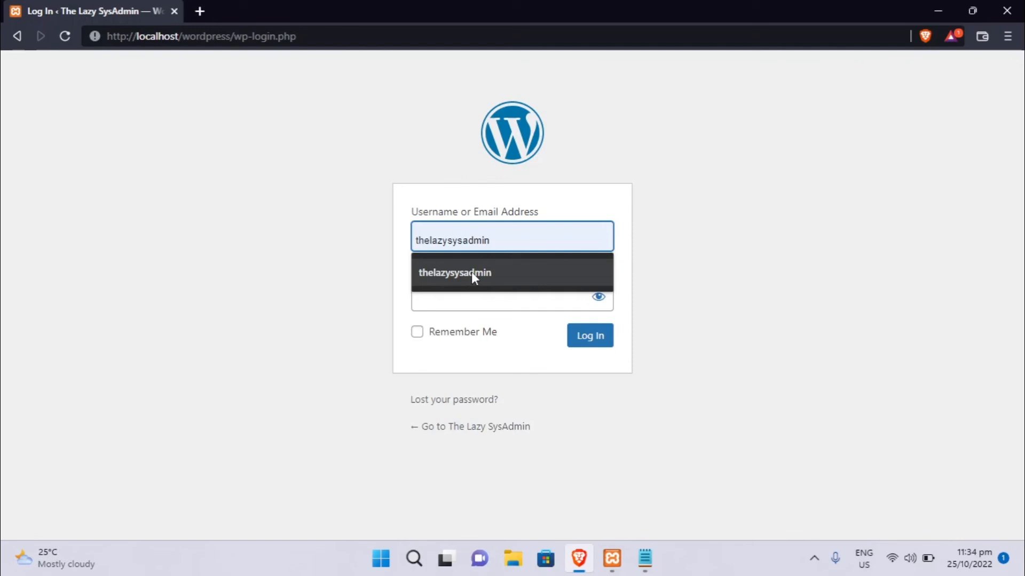
pyautogui.click(471, 271)
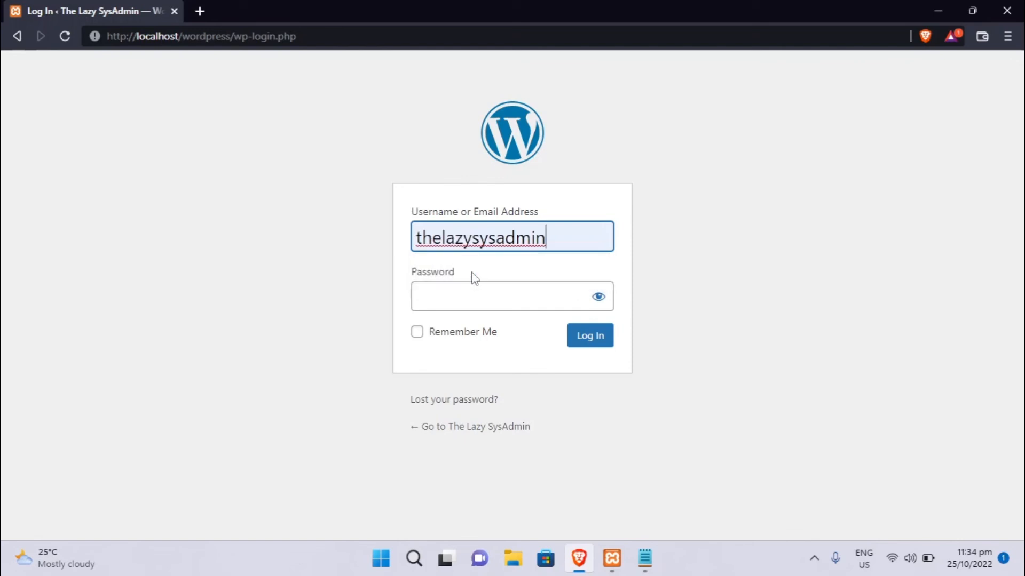
pyautogui.click(466, 301)
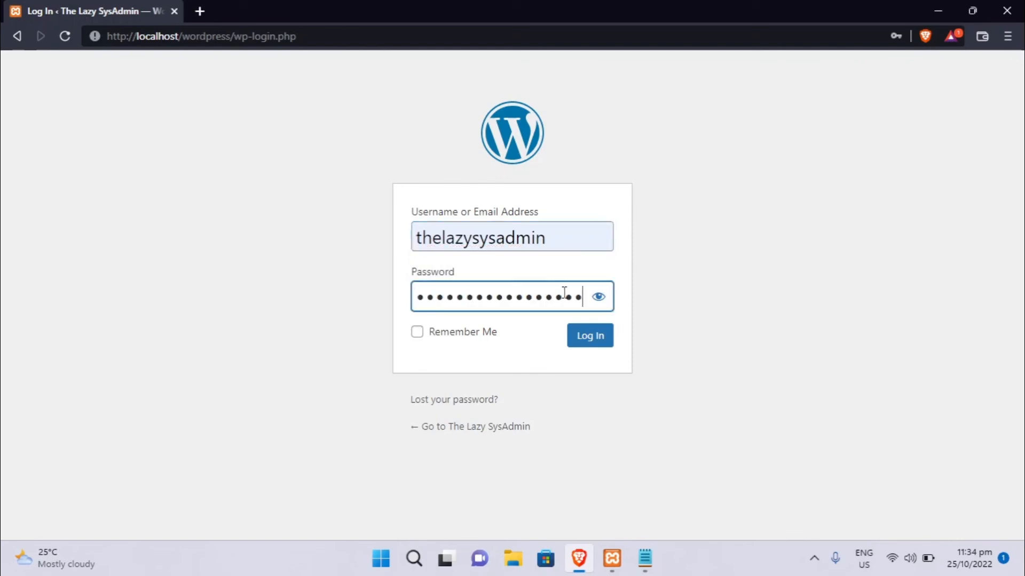
pyautogui.click(597, 302)
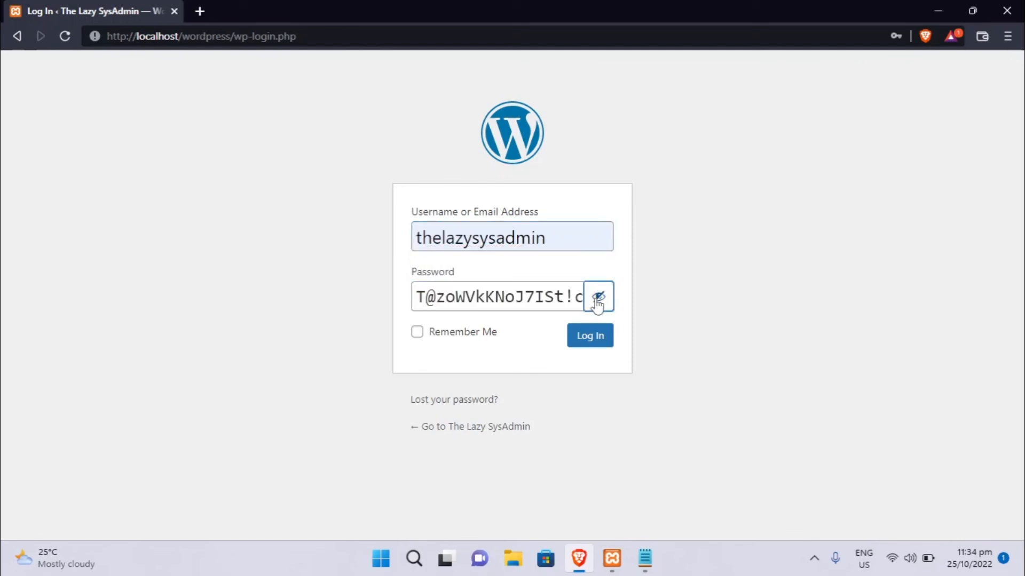
pyautogui.click(592, 347)
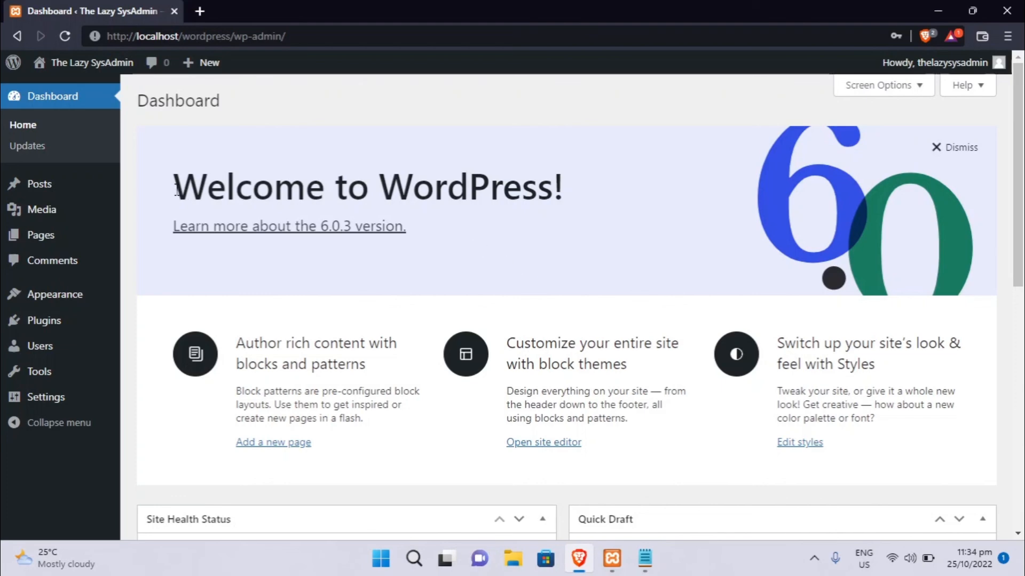
# Look at the dashboard's welcome heading and open The Lazy SysAdmin site's front end in a new browser tab
pyautogui.moveTo(177, 189); pyautogui.dragTo(572, 191)
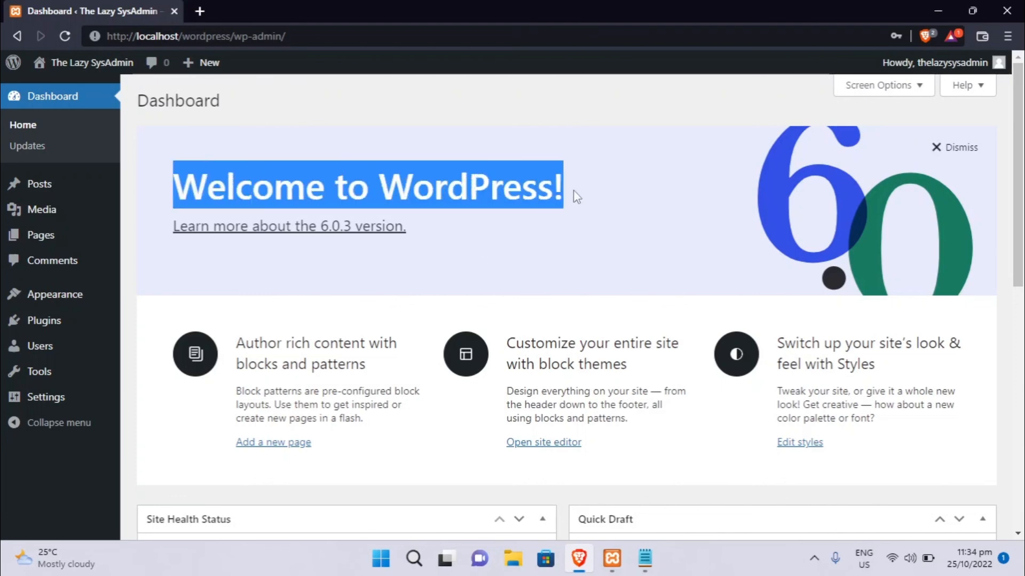
pyautogui.click(535, 247)
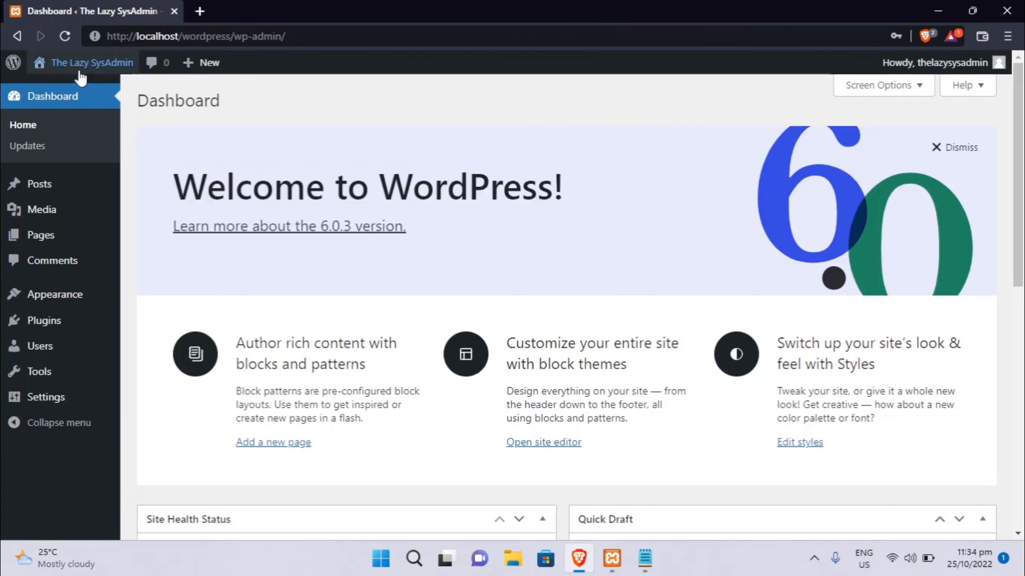
pyautogui.moveTo(81, 71)
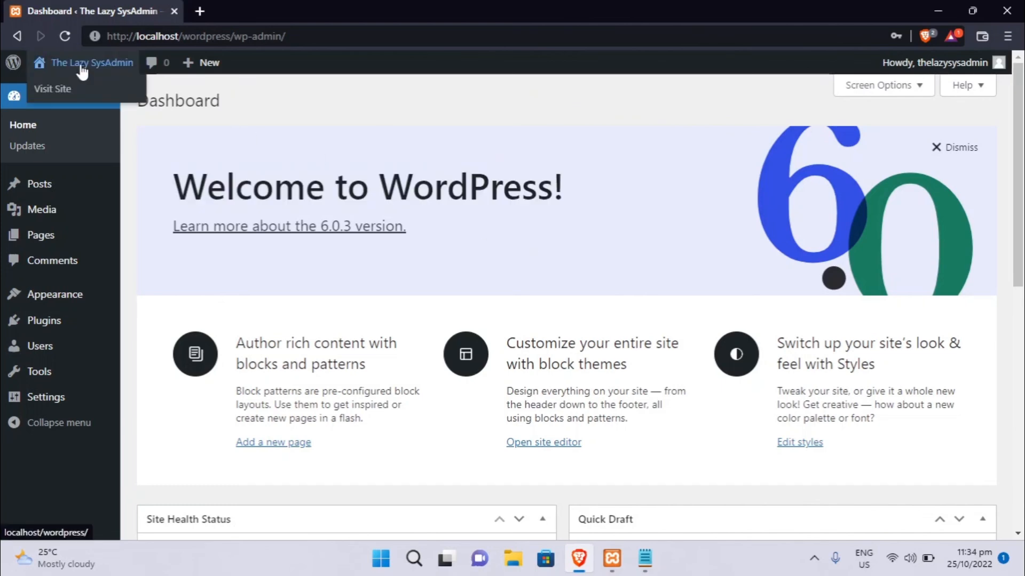
pyautogui.middleClick(71, 92)
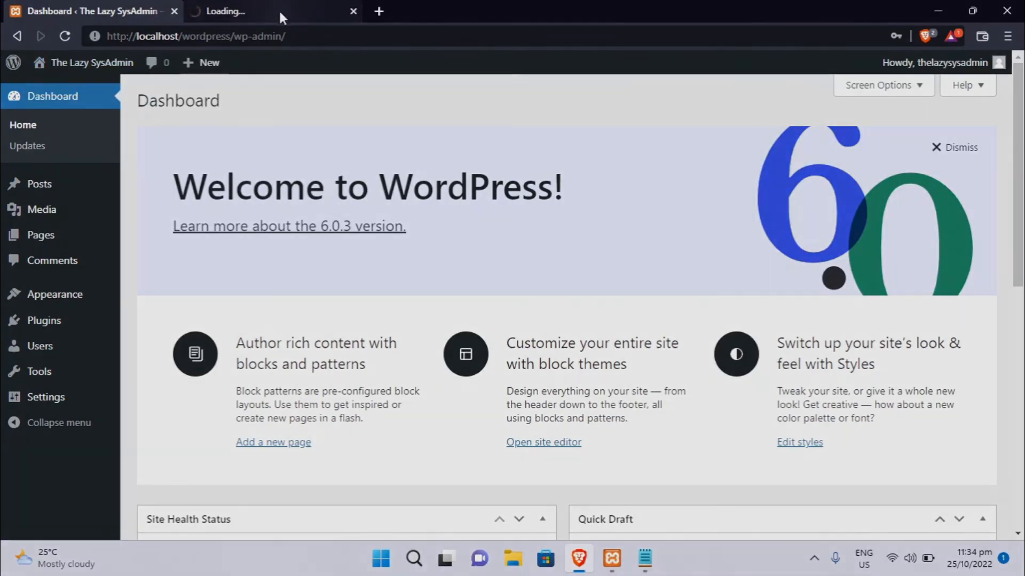